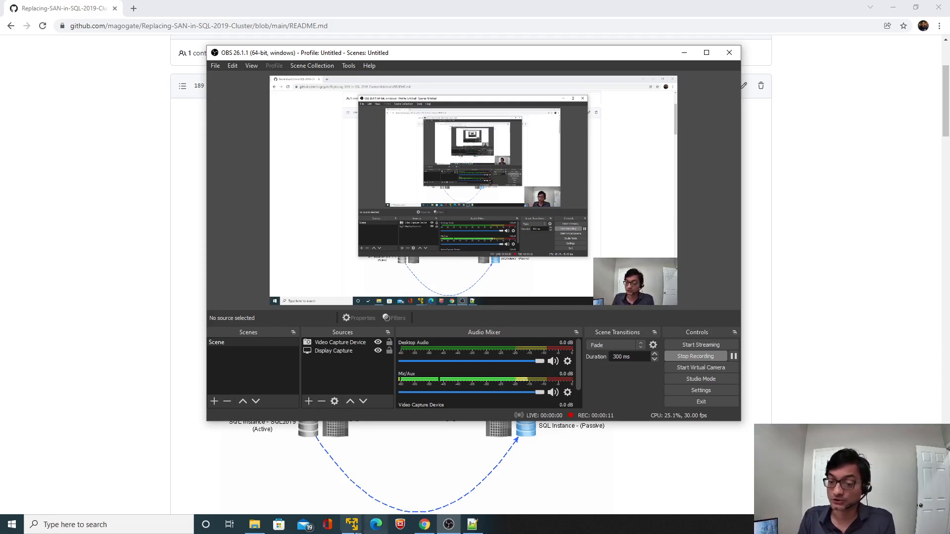
- Switch to the Node1 virtual machine, rerun the sys.master_files query and enlarge the results area to examine the database file paths
click(352, 524)
click(401, 461)
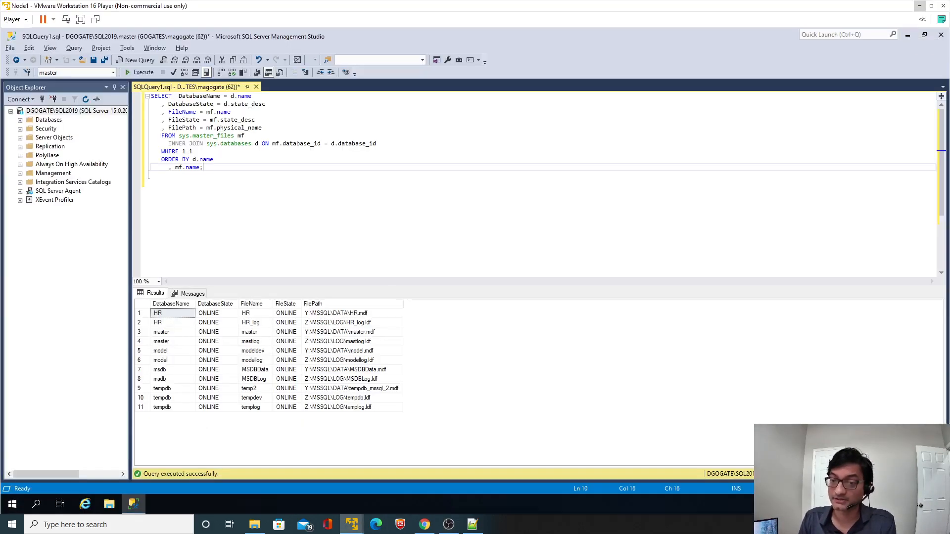
key(F5)
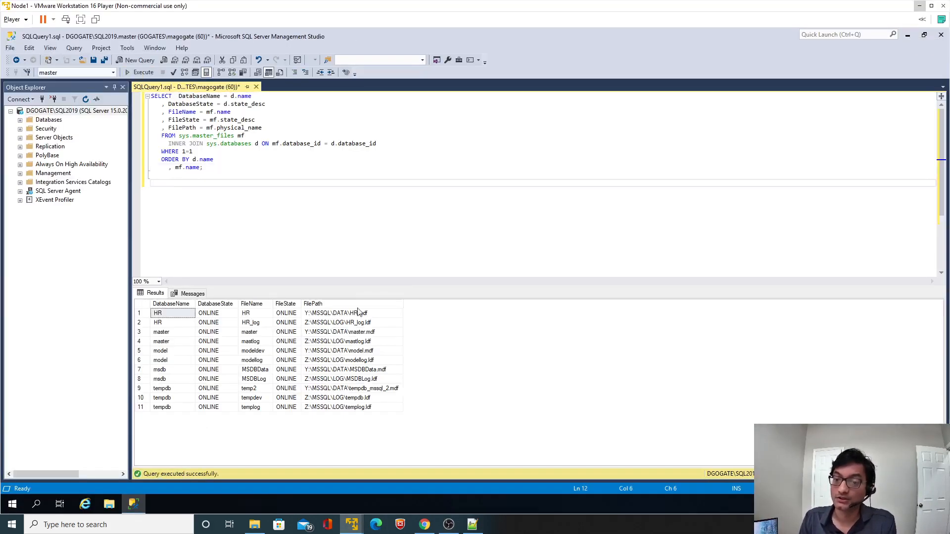
drag(372, 288, 386, 256)
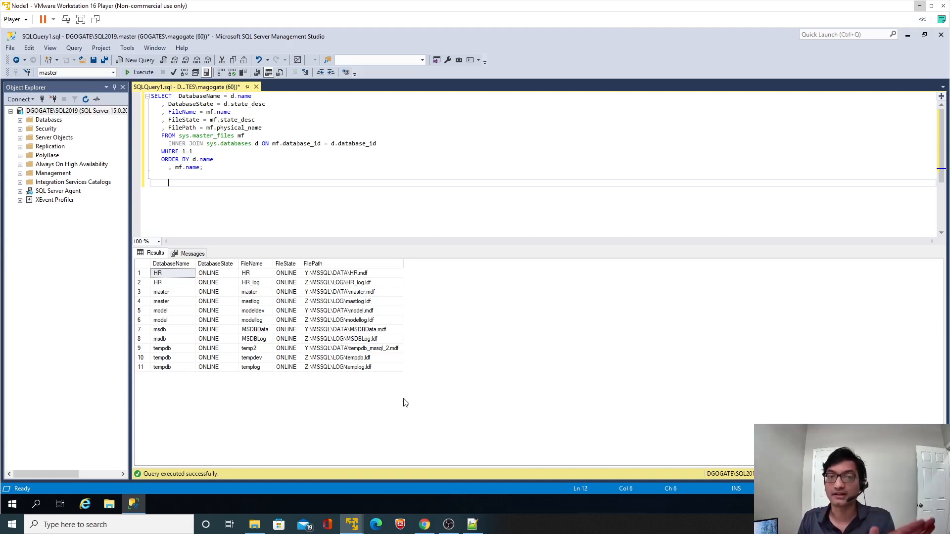
- Switch to the browser and review the SAN replacement diagram in the Replacing-SAN-in-SQL-2019-Cluster README
click(425, 526)
click(597, 305)
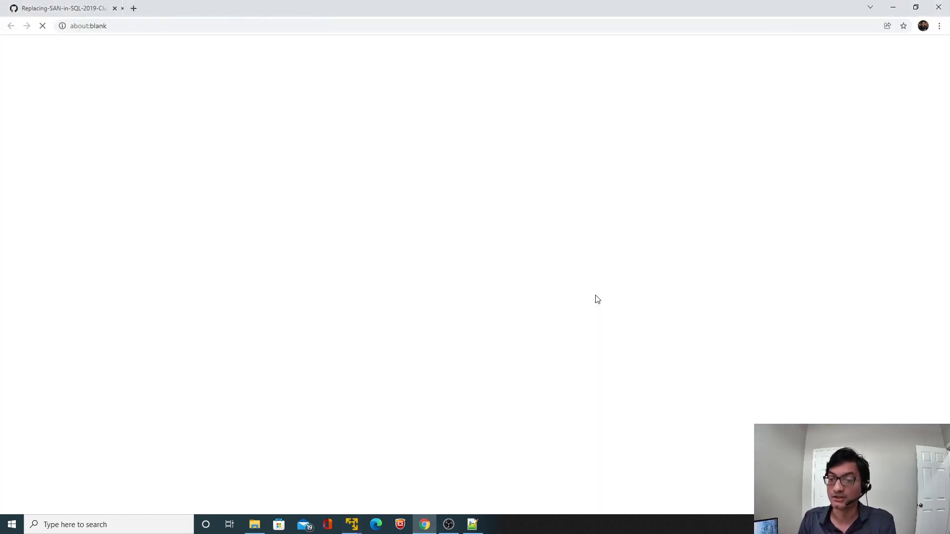
click(233, 9)
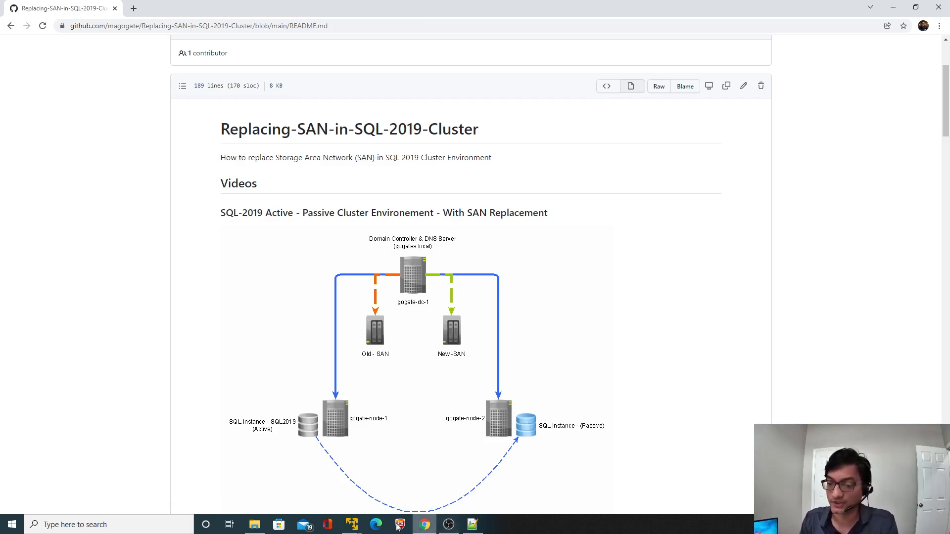
- Return to the Node1 virtual machine, launch Failover Cluster Manager and dismiss the Windows Admin Center notice
click(350, 525)
click(404, 458)
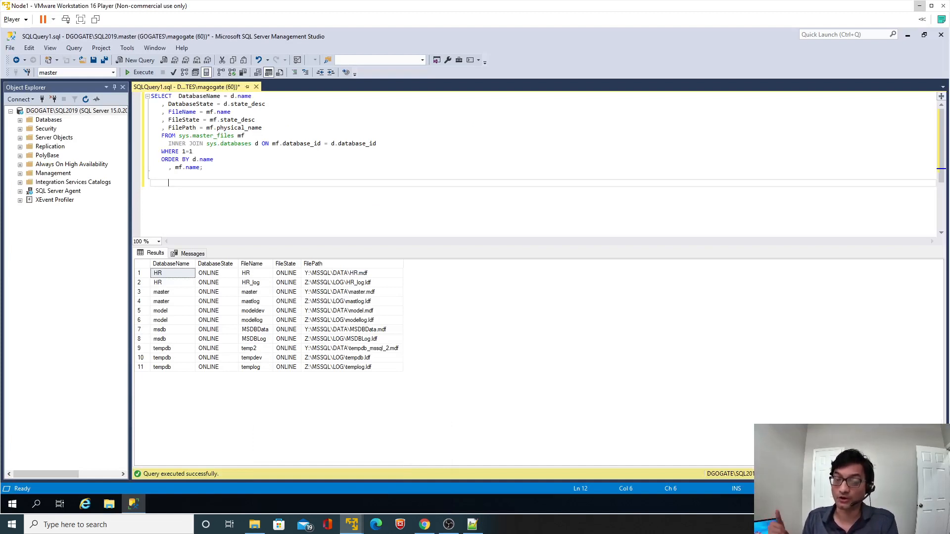
click(35, 506)
text(fail)
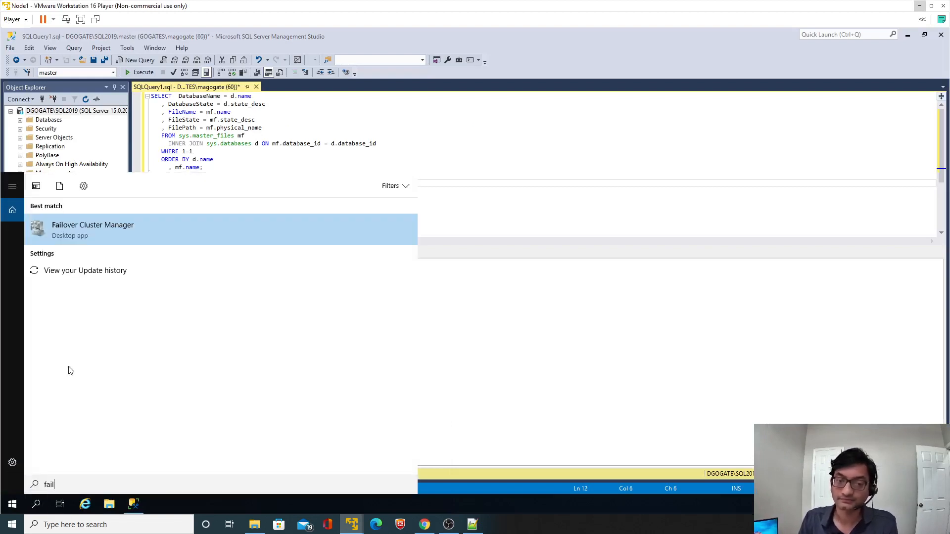
click(94, 233)
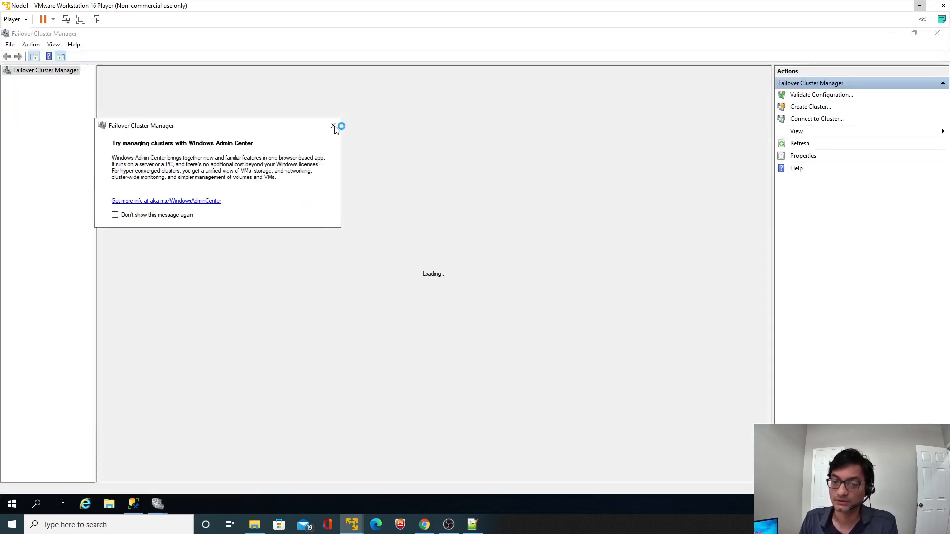
click(334, 125)
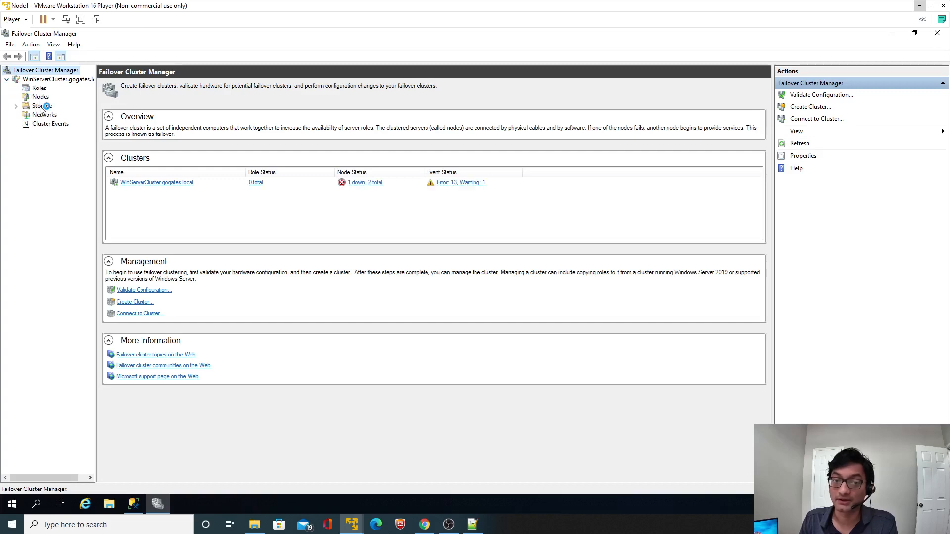
- Display the cluster's storage disks to examine their status, assignment and owner node
click(42, 106)
click(17, 105)
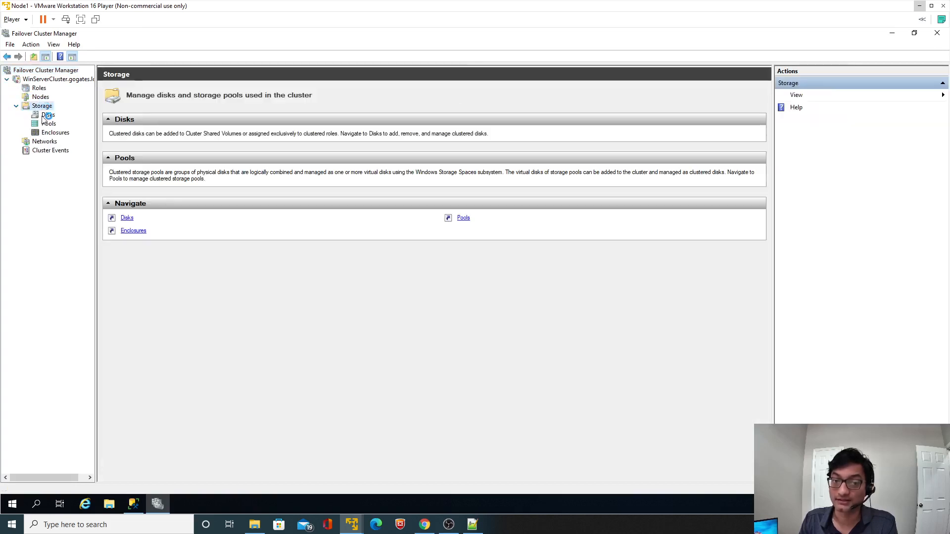
click(48, 114)
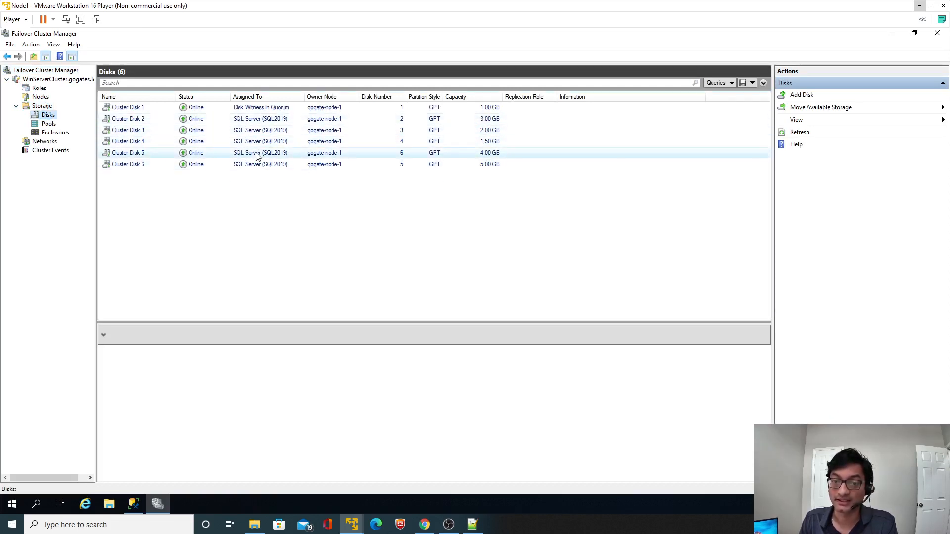
- Show the resources of the SQL Server (SQL2019) role and enlarge its details area
click(40, 89)
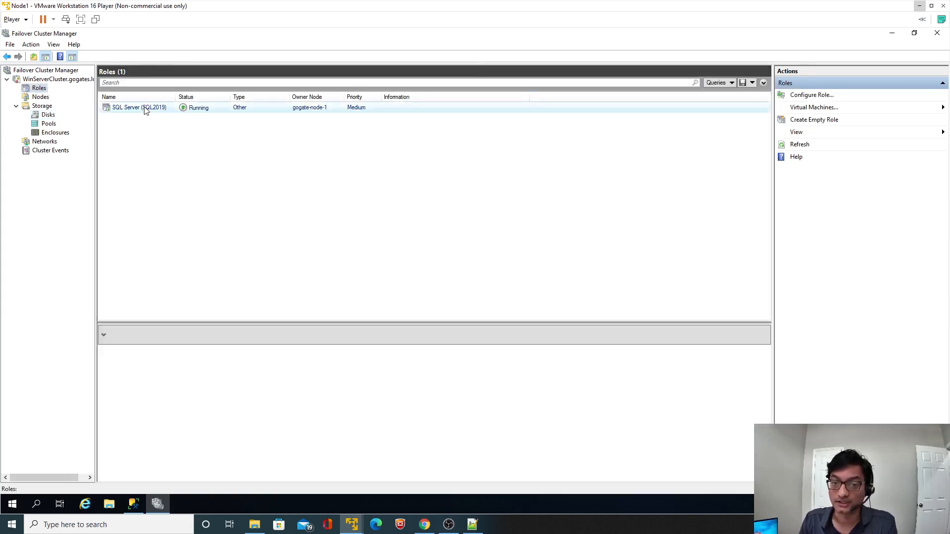
drag(353, 320, 360, 272)
click(147, 111)
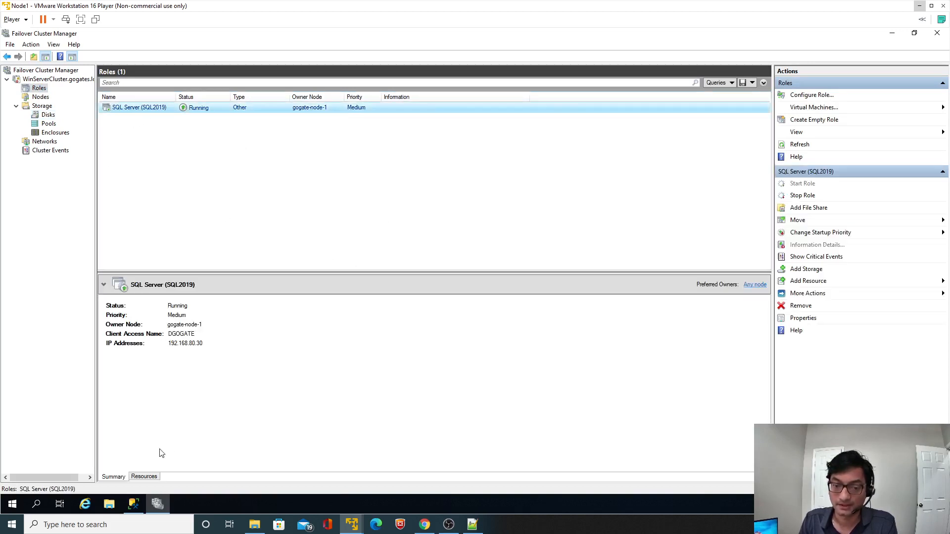
click(144, 477)
drag(374, 271, 391, 174)
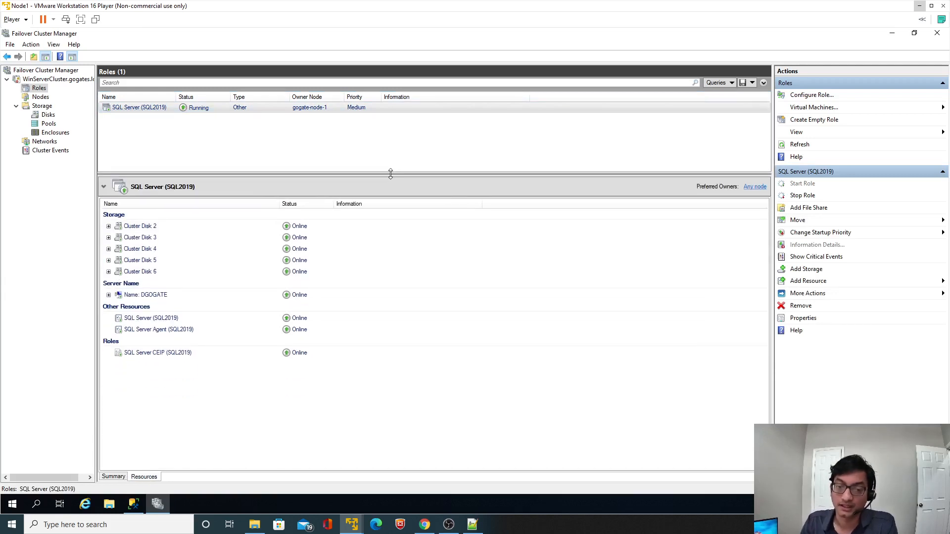
- Expand Cluster Disk 2 and Cluster Disk 3 in the role's storage to examine their volumes and drive letters
click(116, 227)
click(109, 227)
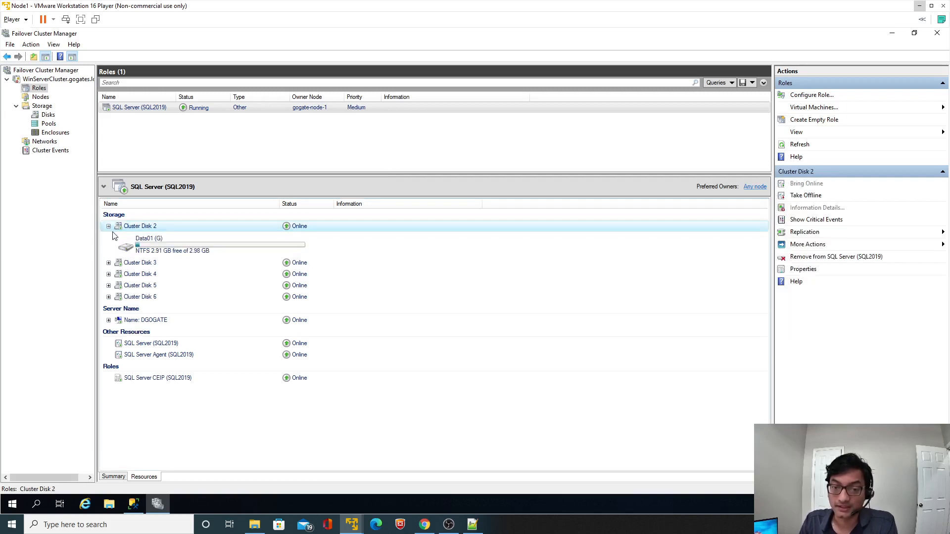
click(108, 263)
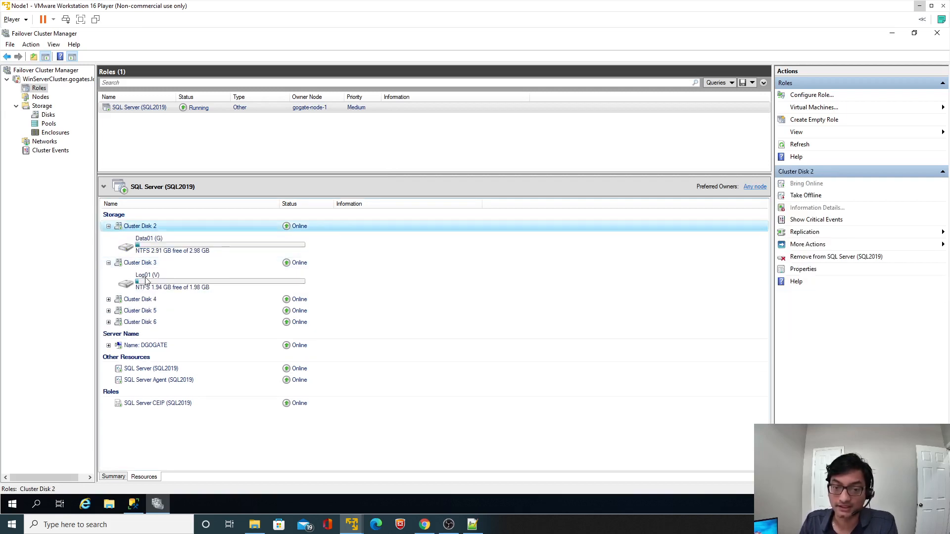
click(177, 288)
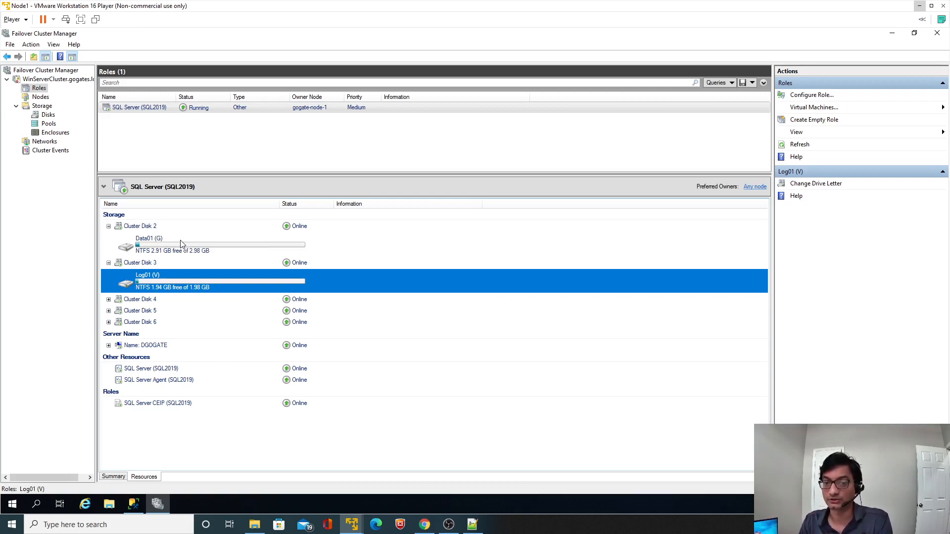
click(181, 243)
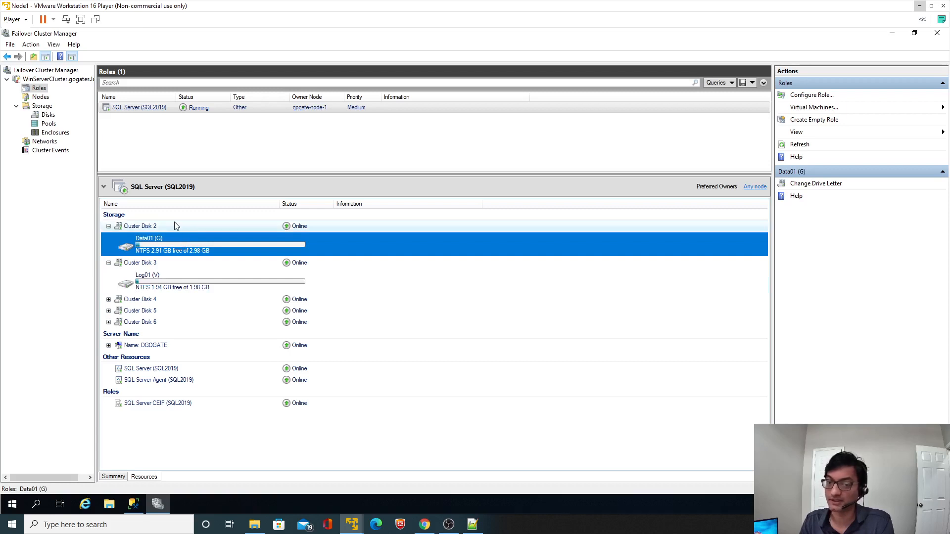
- Take Cluster Disk 2 of the SQL Server (SQL2019) role offline
click(172, 227)
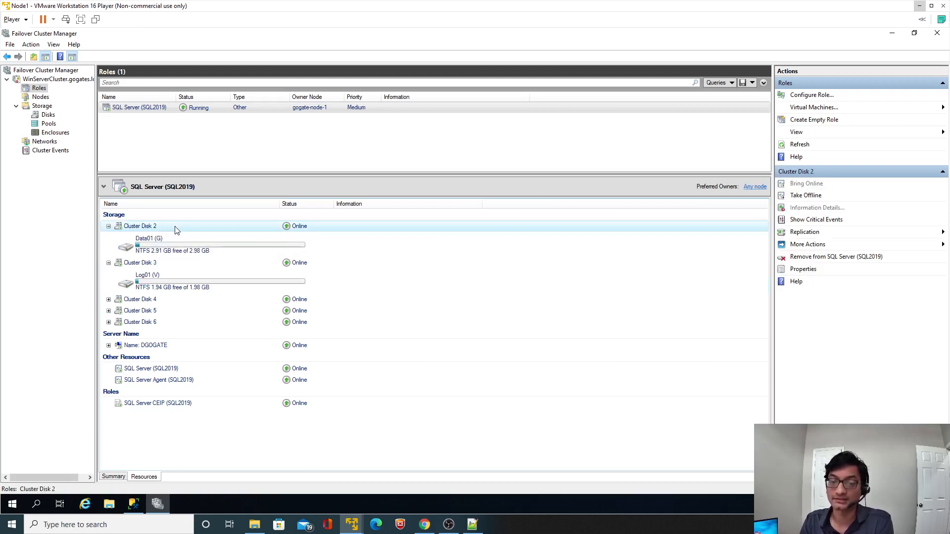
right_click(177, 230)
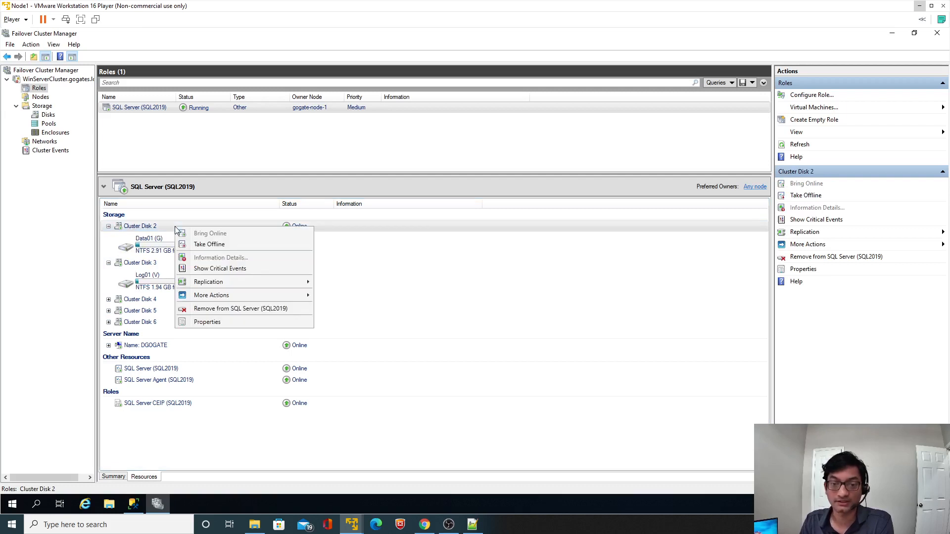
click(207, 245)
click(525, 273)
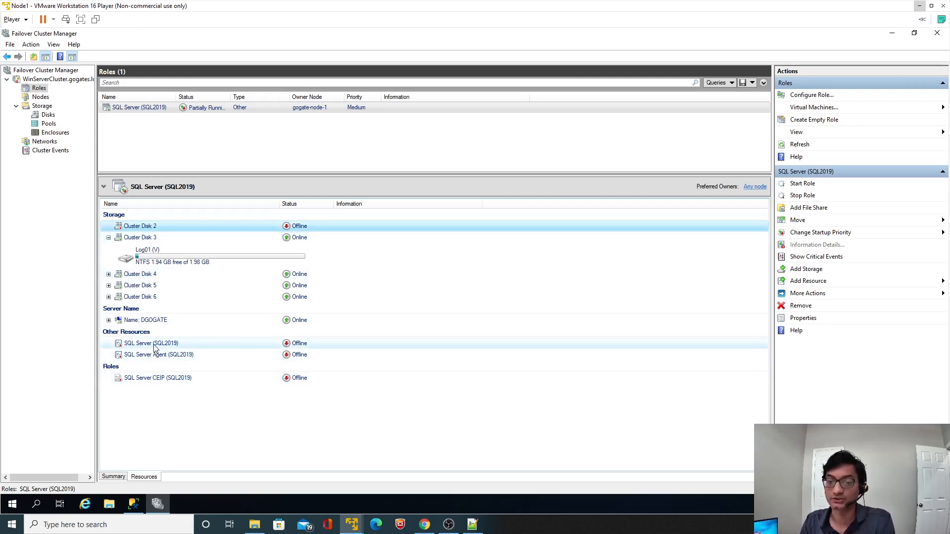
- Bring the SQL Server (SQL2019) resource back online
right_click(155, 236)
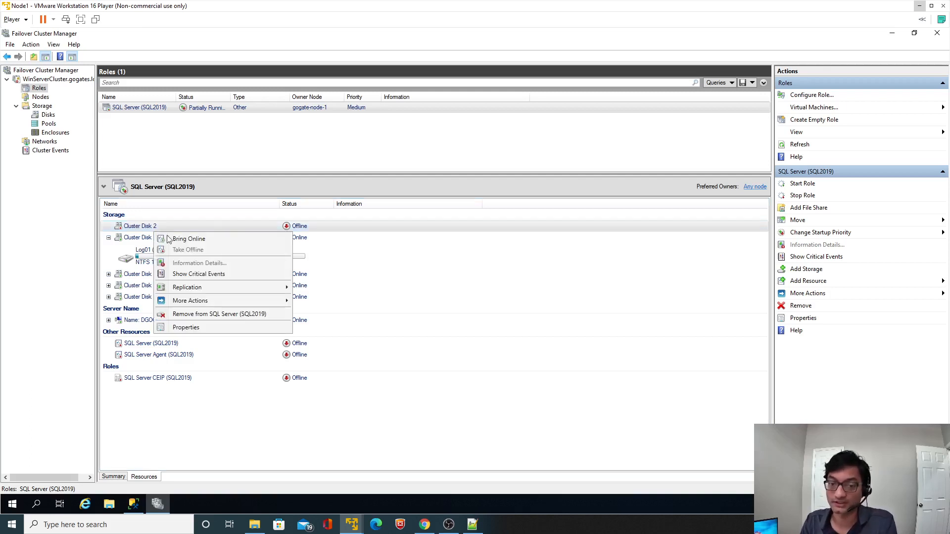
click(152, 348)
right_click(151, 348)
click(174, 353)
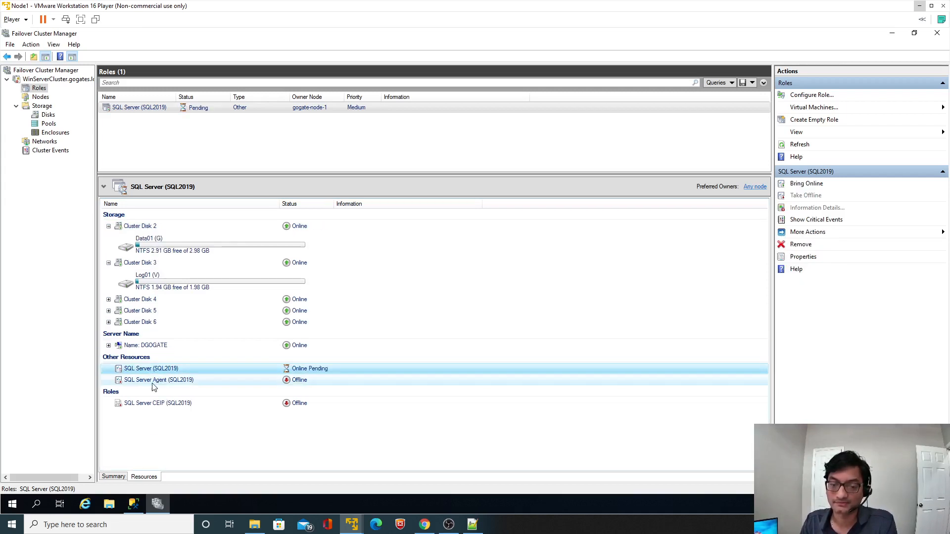
- Bring the SQL Server Agent (SQL2019) and SQL Server CEIP (SQL2019) resources back online
click(152, 384)
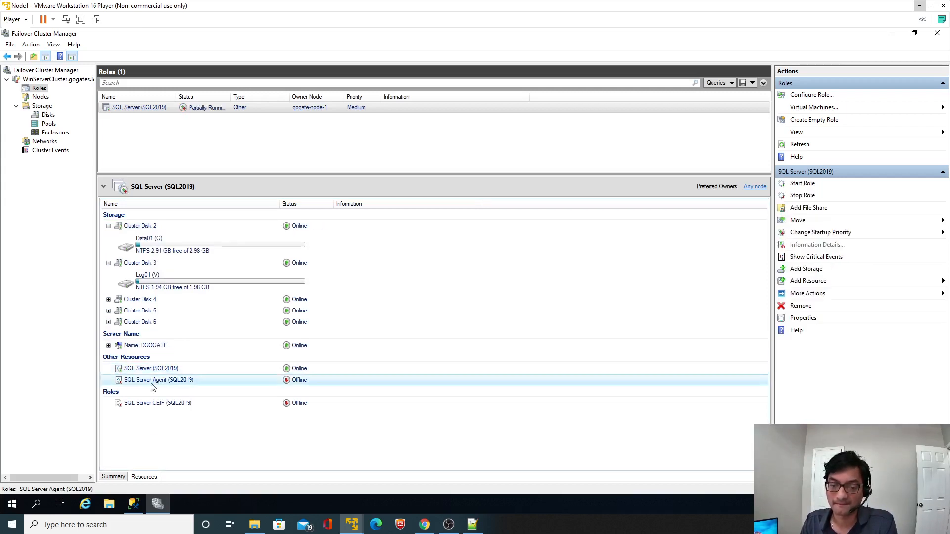
right_click(153, 384)
click(174, 391)
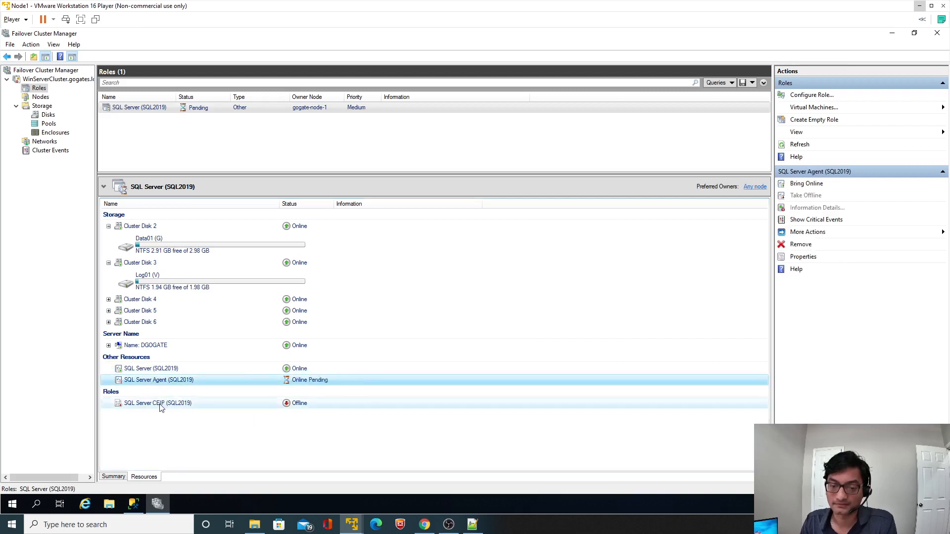
click(160, 403)
right_click(159, 407)
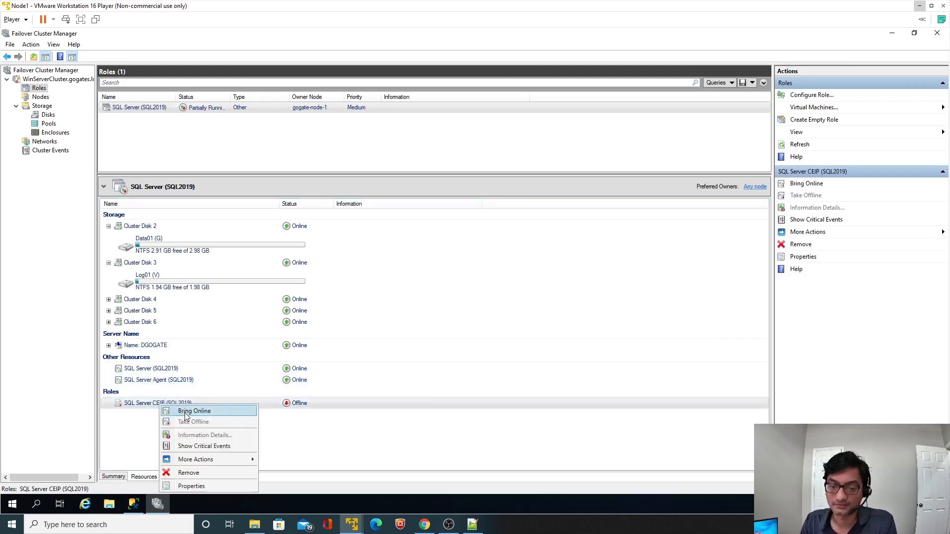
click(186, 415)
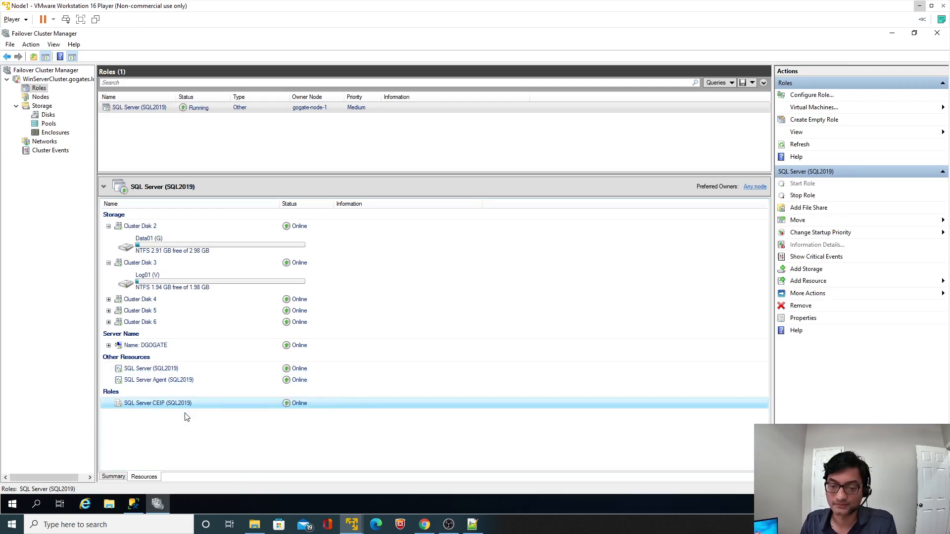
- Open the dependency settings of the SQL Server (SQL2019) resource
click(157, 373)
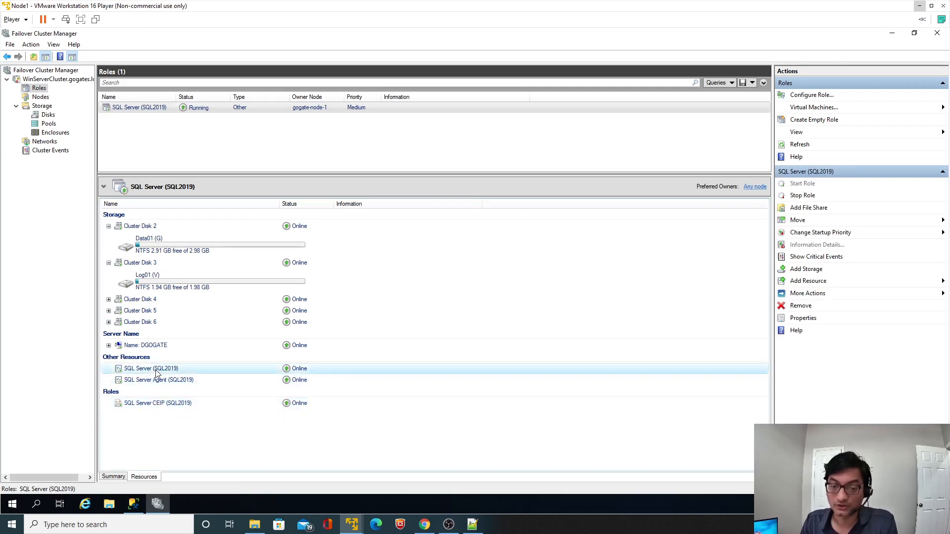
right_click(156, 373)
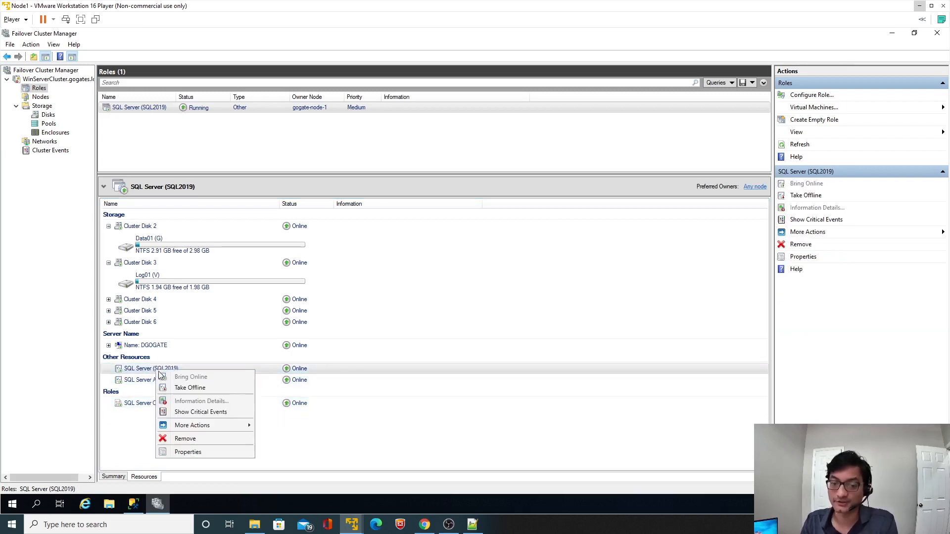
click(216, 453)
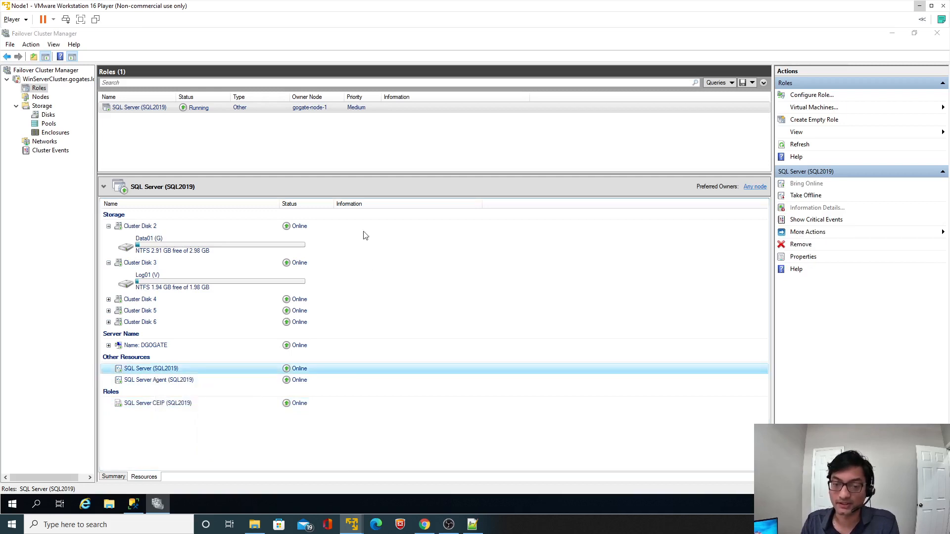
click(425, 163)
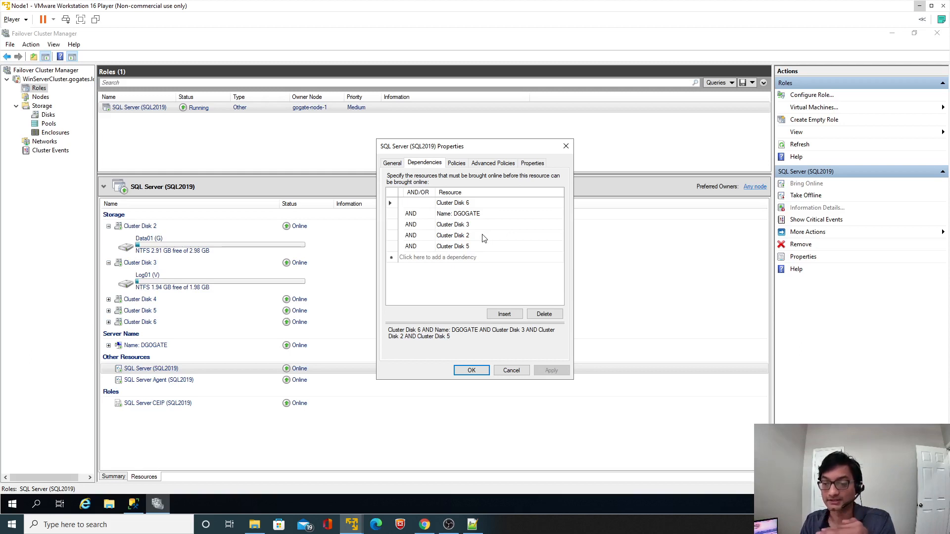
- Delete Cluster Disk 2 and Cluster Disk 3 from the SQL Server (SQL2019) resource's dependencies and apply the change
click(483, 236)
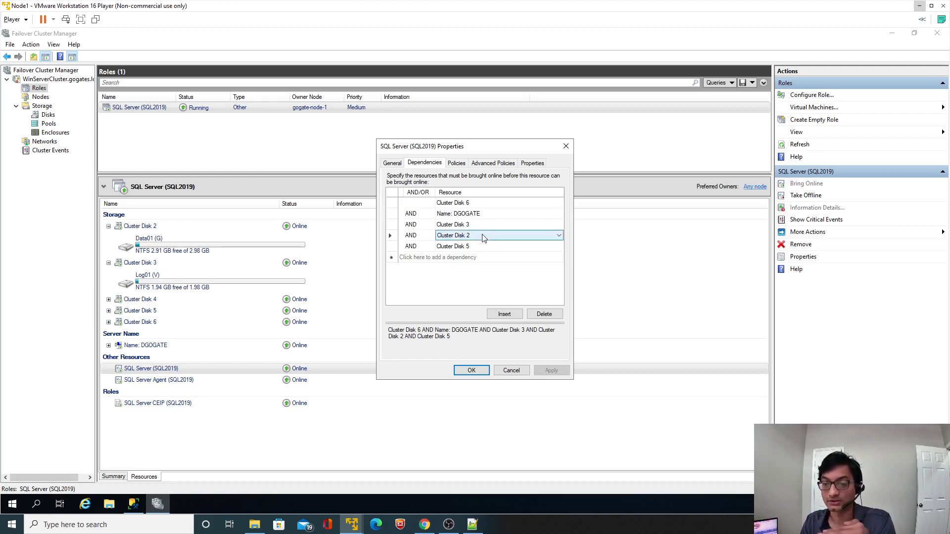
click(548, 317)
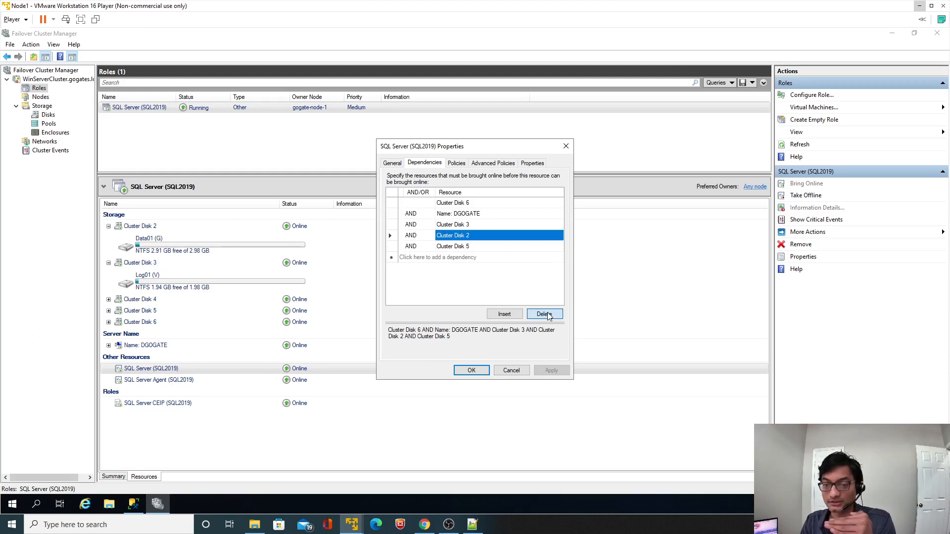
click(544, 314)
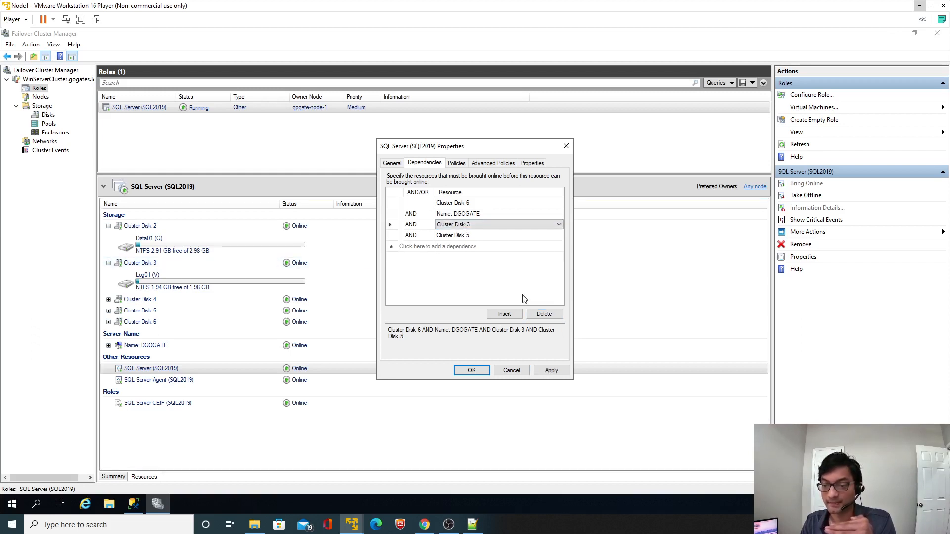
click(536, 314)
click(537, 315)
click(551, 371)
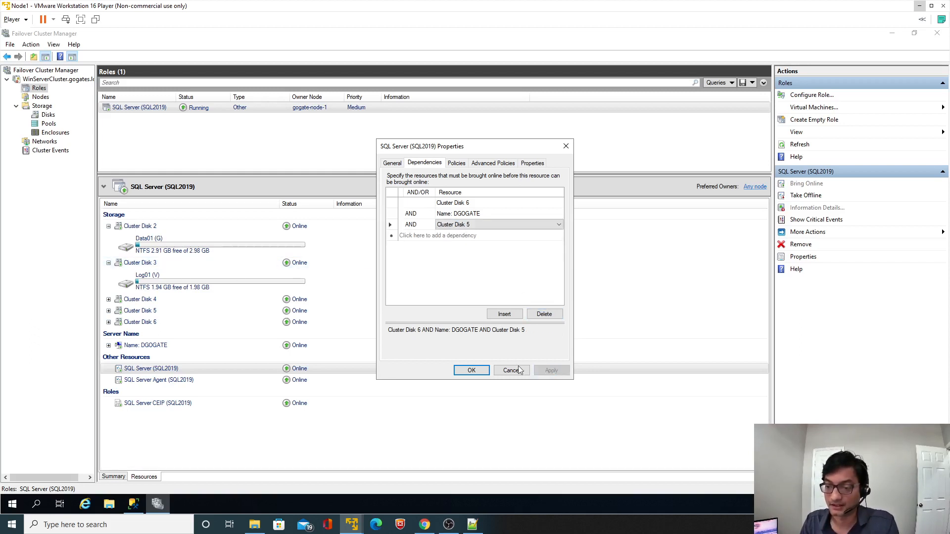
- Close the dependency settings, take Cluster Disk 2 offline and remove it from the SQL Server (SQL2019) role
click(472, 370)
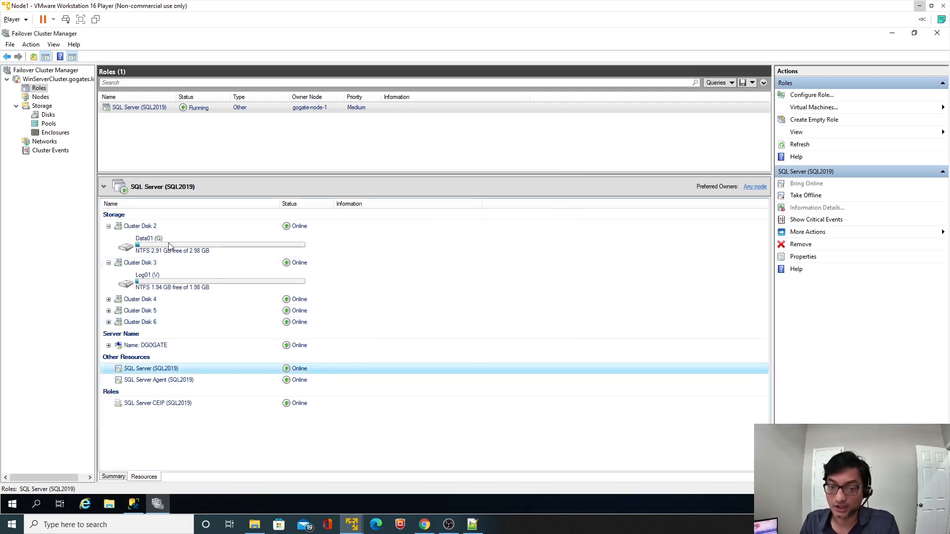
click(175, 229)
right_click(174, 229)
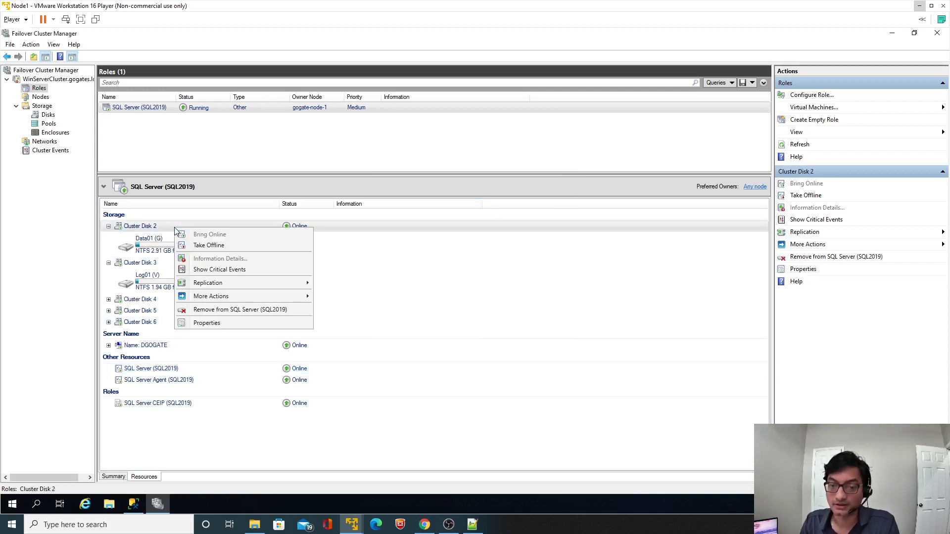
click(207, 246)
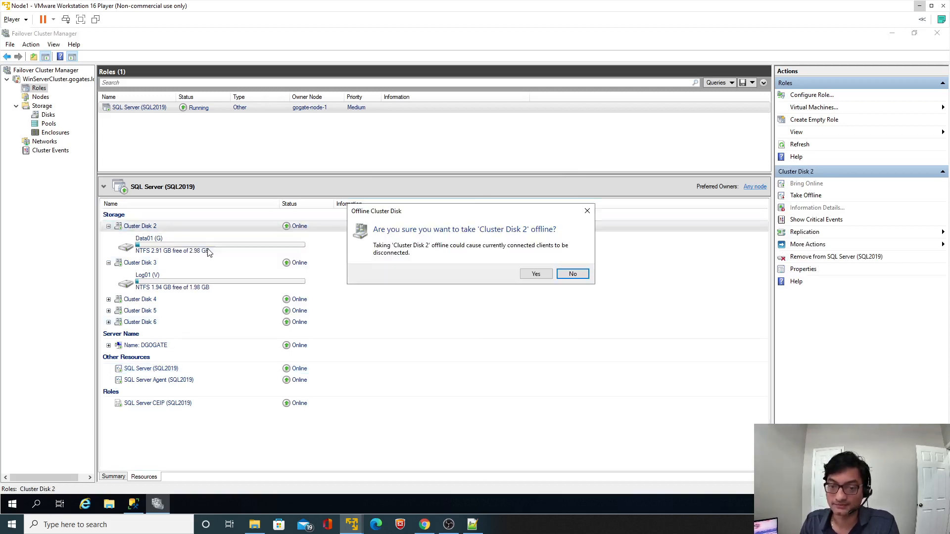
click(535, 275)
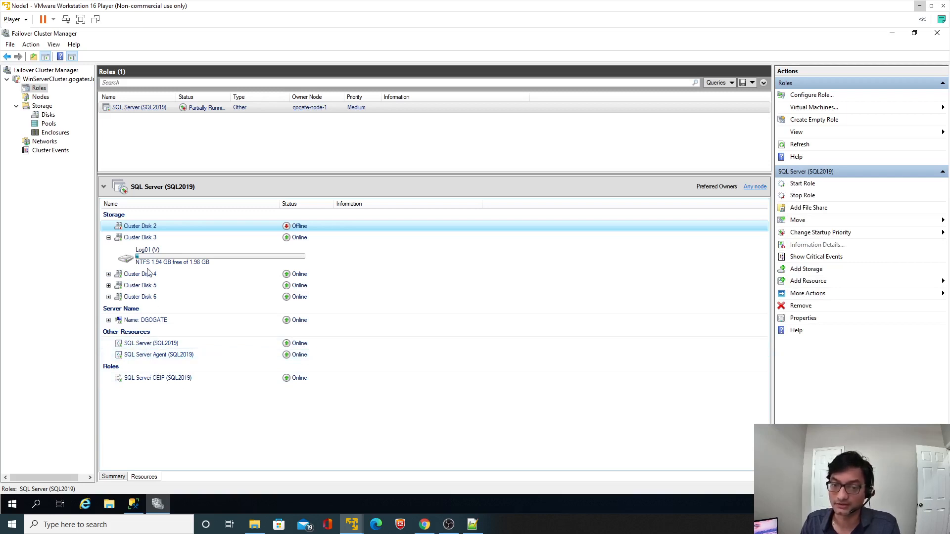
right_click(155, 229)
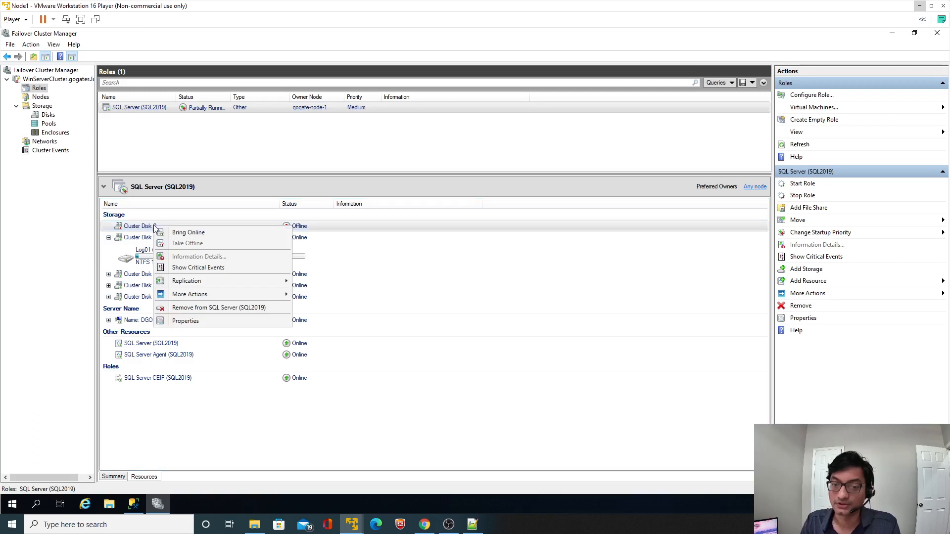
click(200, 308)
click(534, 278)
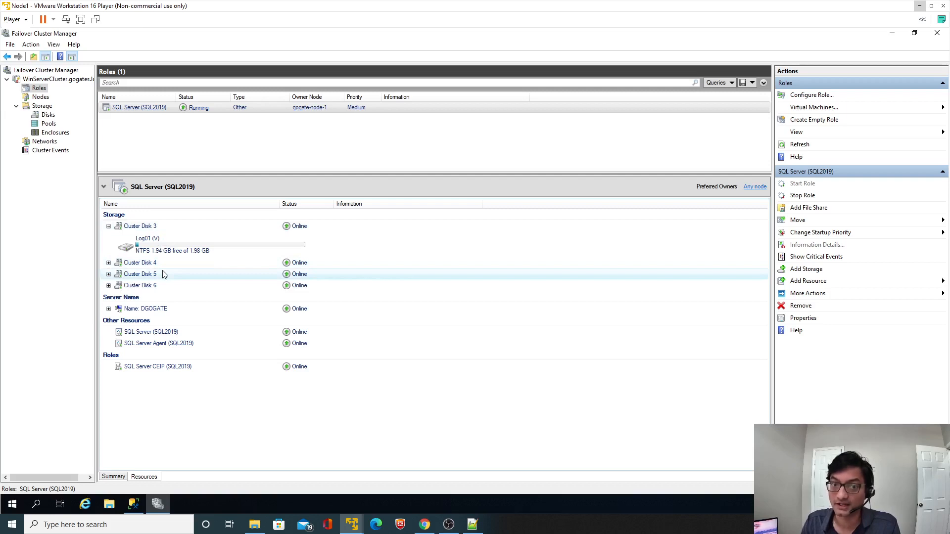
- Bring Cluster Disk 2 online from the cluster's storage disks
click(48, 114)
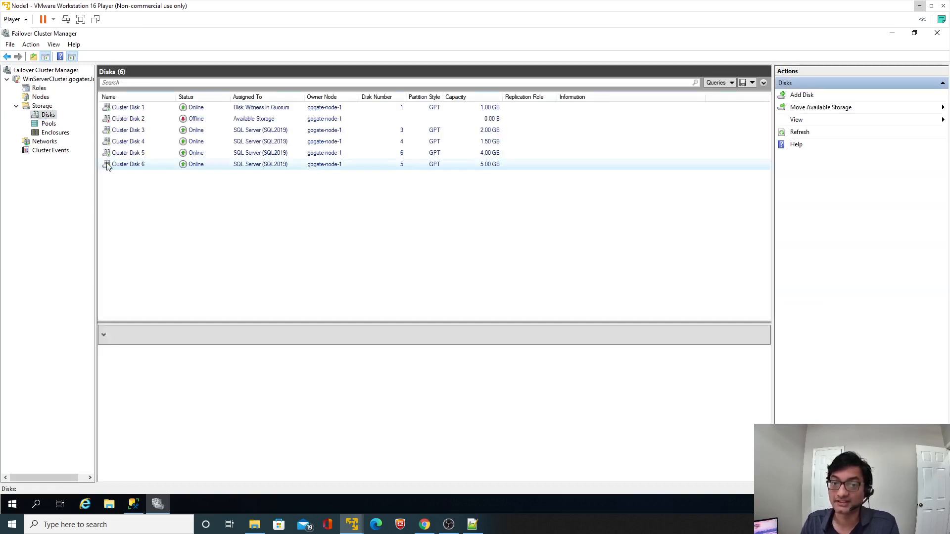
click(224, 119)
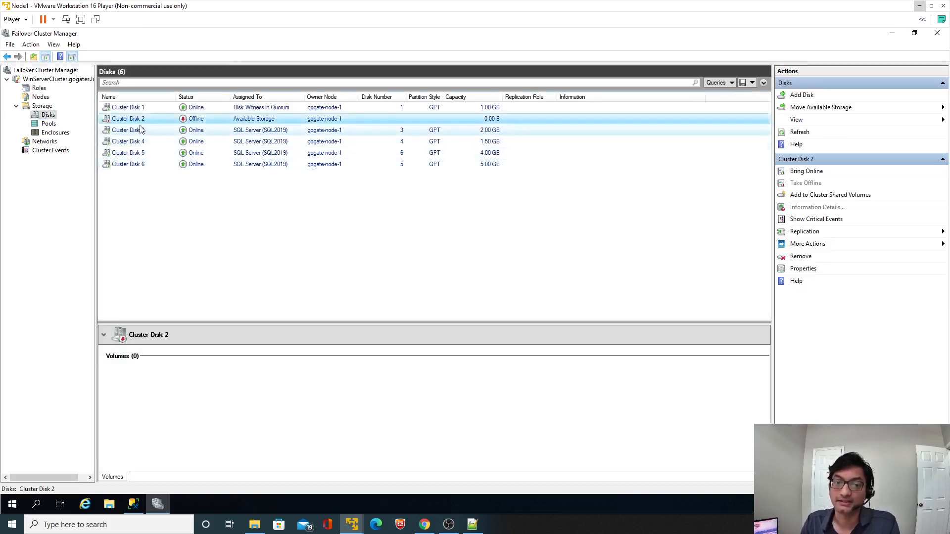
right_click(273, 122)
click(292, 126)
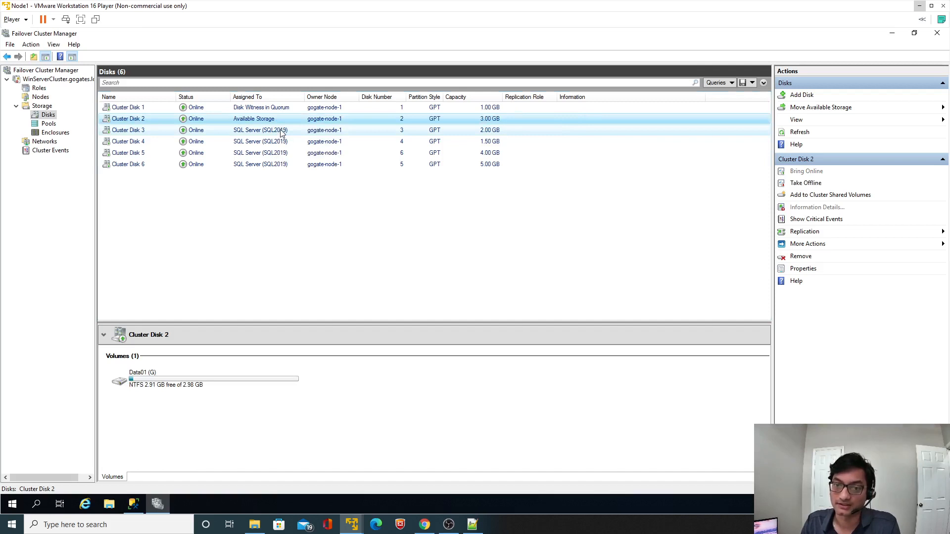
- Add Cluster Disk 2 from the available storage back to the SQL Server (SQL2019) role
click(39, 88)
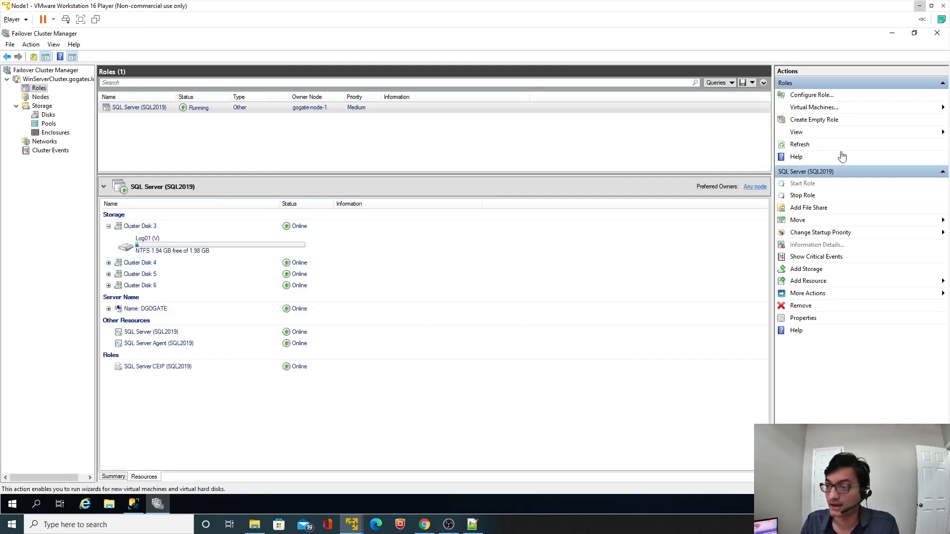
click(806, 270)
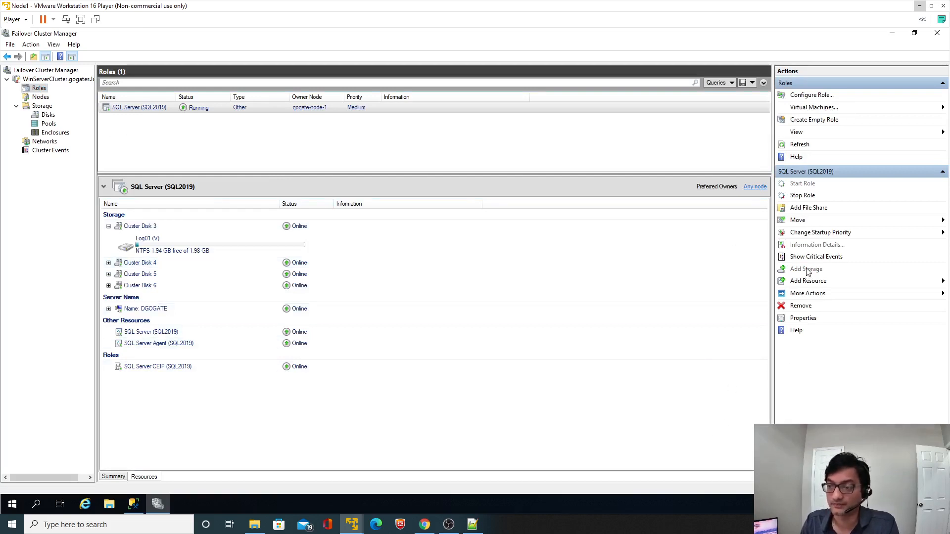
click(344, 201)
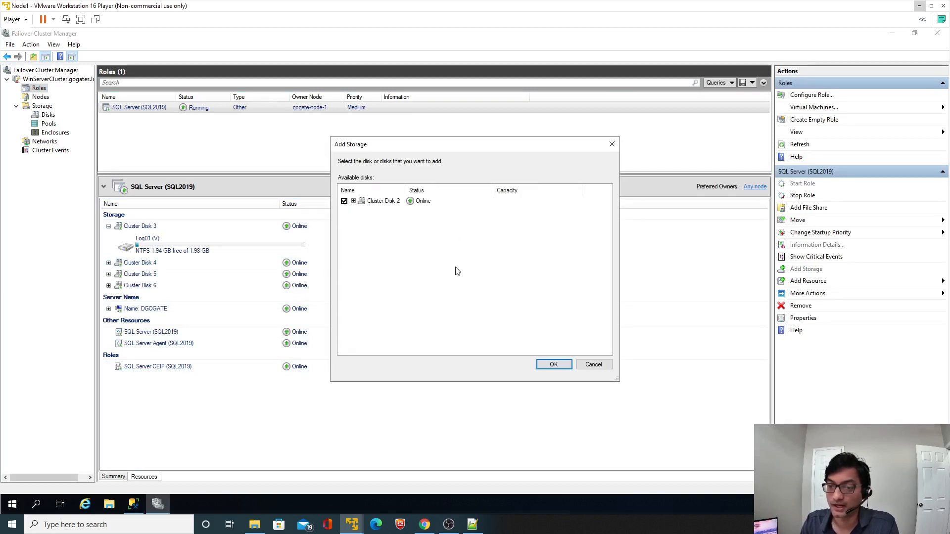
click(553, 365)
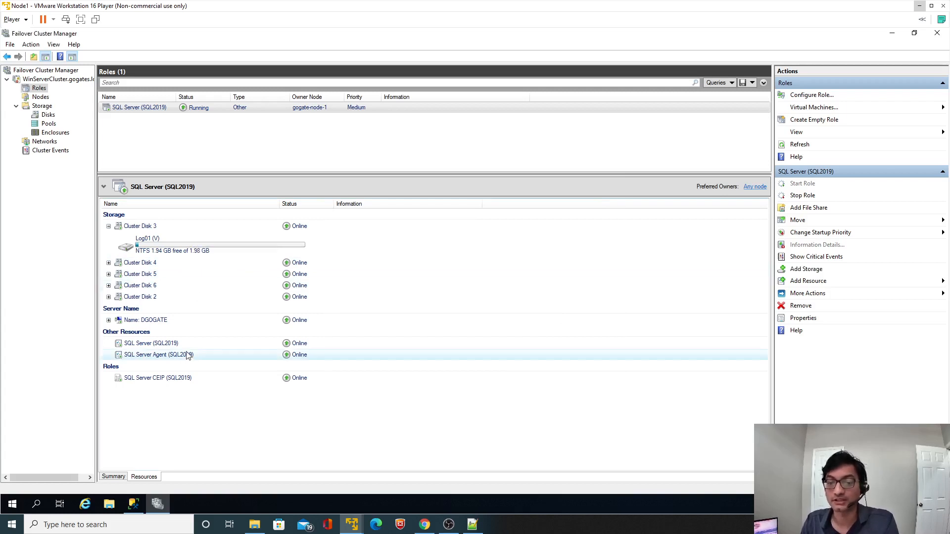
- Check the dependencies of the SQL Server (SQL2019) resource and close its properties without changing anything
click(166, 345)
right_click(166, 348)
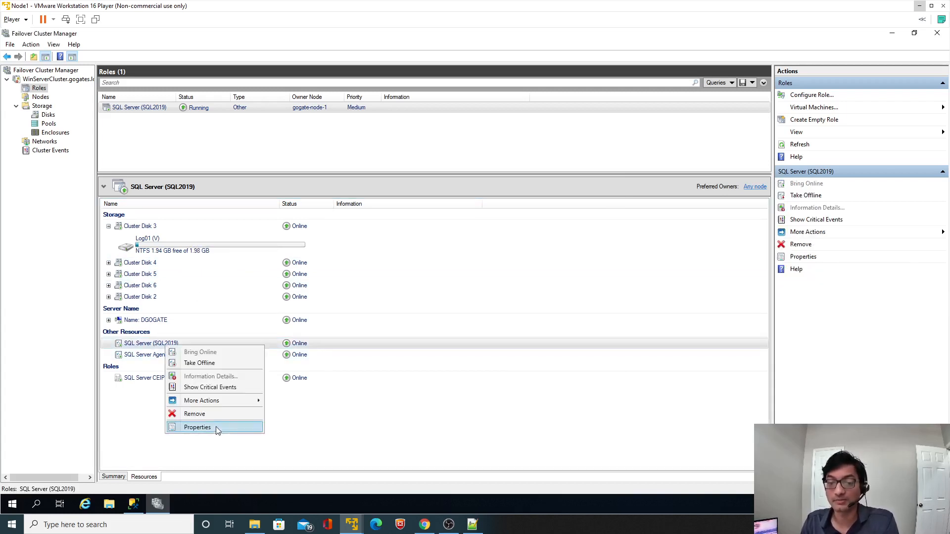
click(216, 426)
click(425, 164)
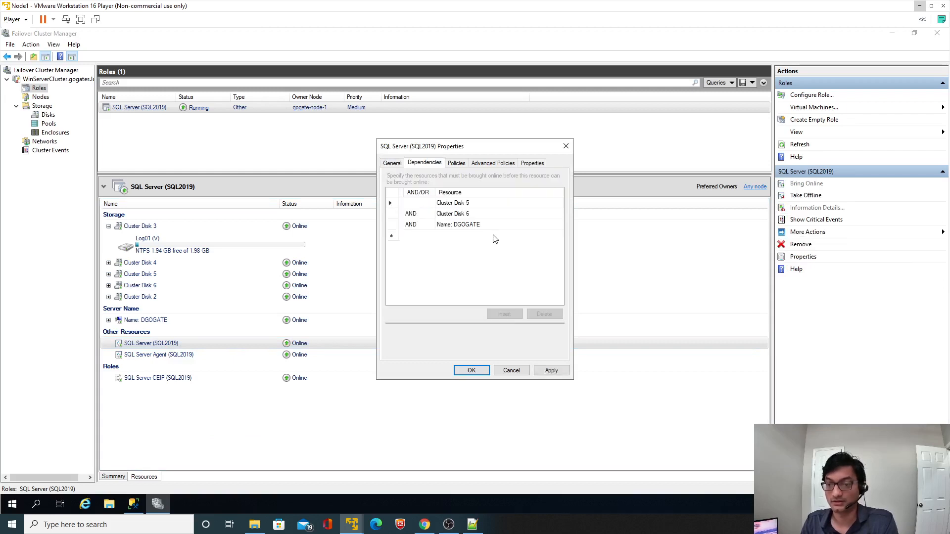
click(512, 371)
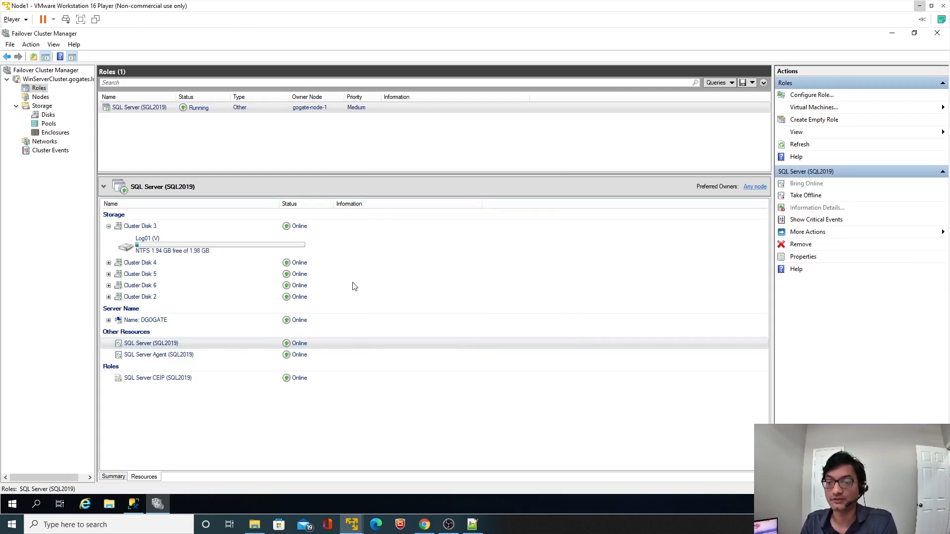
- Take Cluster Disk 3 of the SQL Server (SQL2019) role offline
right_click(151, 227)
click(179, 244)
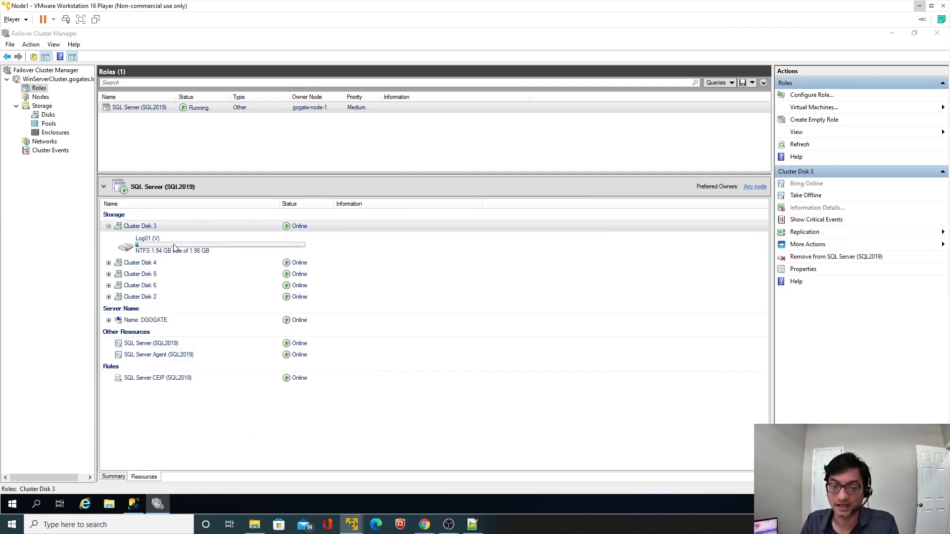
click(533, 274)
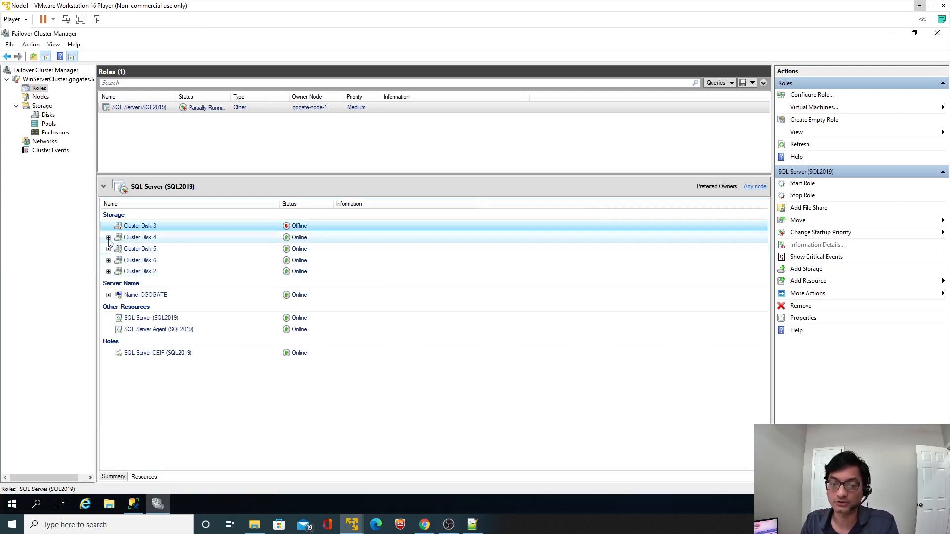
- Expand Cluster Disks 4, 5, 6 and 2 in the role's storage to examine their volumes
click(109, 238)
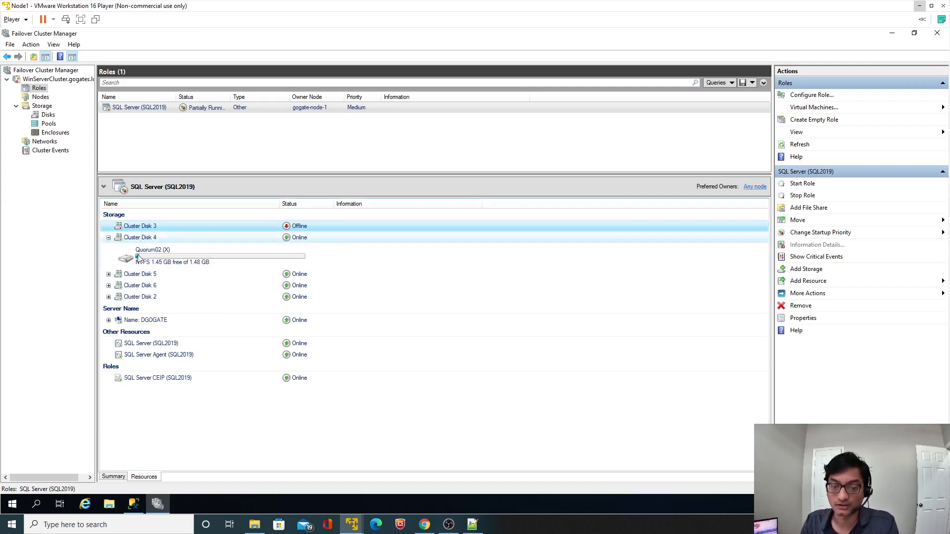
click(108, 274)
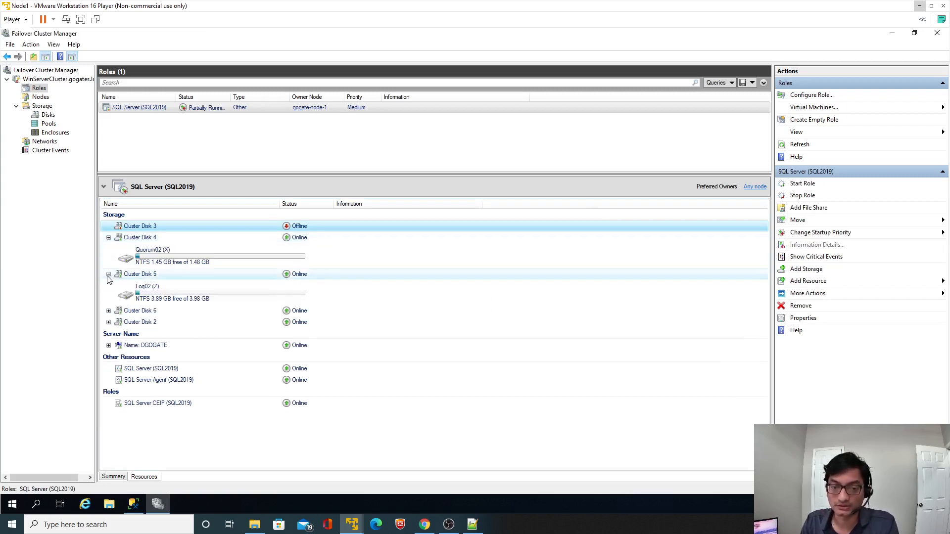
click(109, 310)
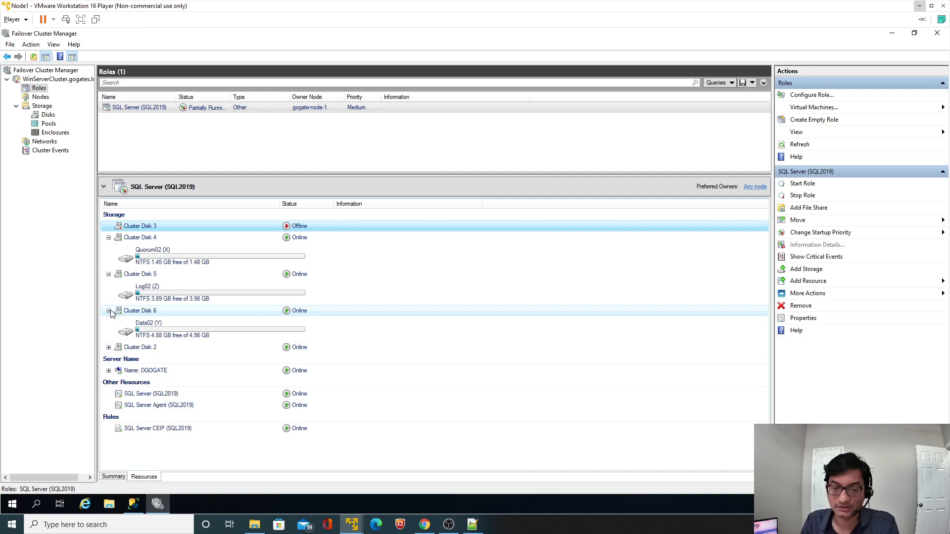
click(109, 347)
click(156, 364)
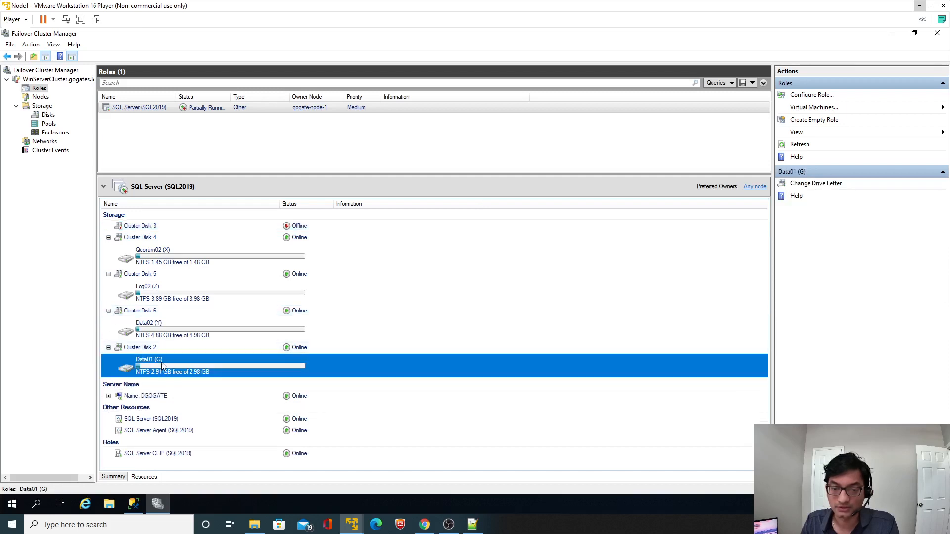
right_click(161, 362)
- Take Cluster Disk 2 of the SQL Server (SQL2019) role offline
click(151, 351)
right_click(151, 350)
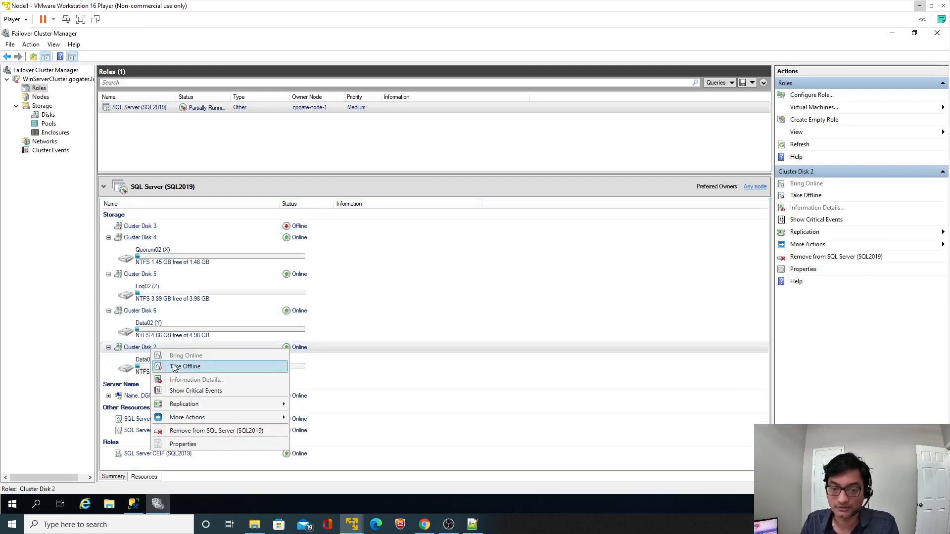
click(173, 365)
click(535, 274)
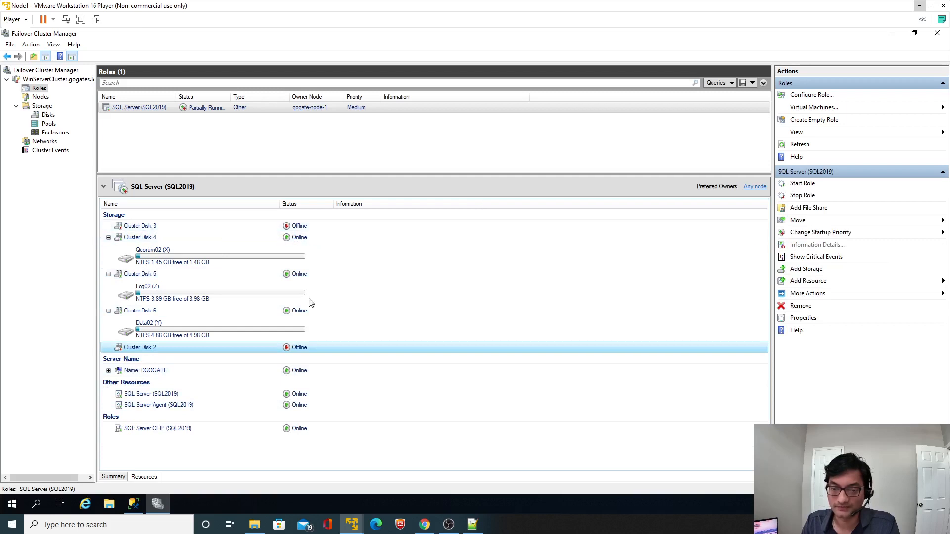
- Remove Cluster Disk 3 and Cluster Disk 2 from the SQL Server (SQL2019) role
right_click(147, 226)
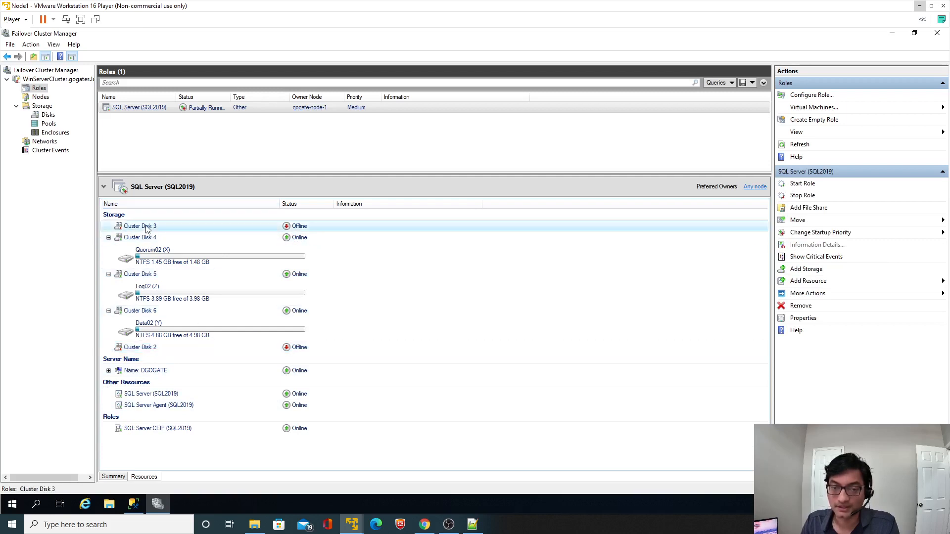
click(191, 307)
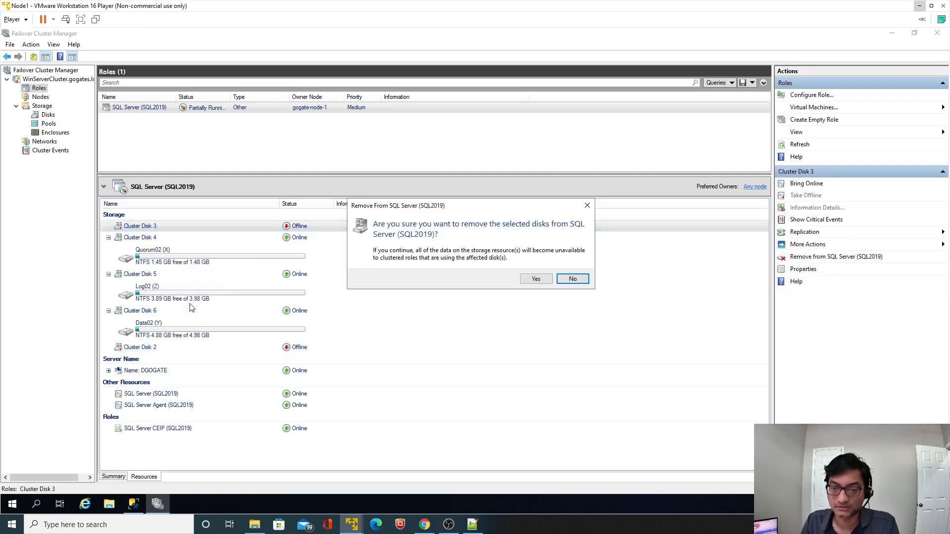
click(542, 281)
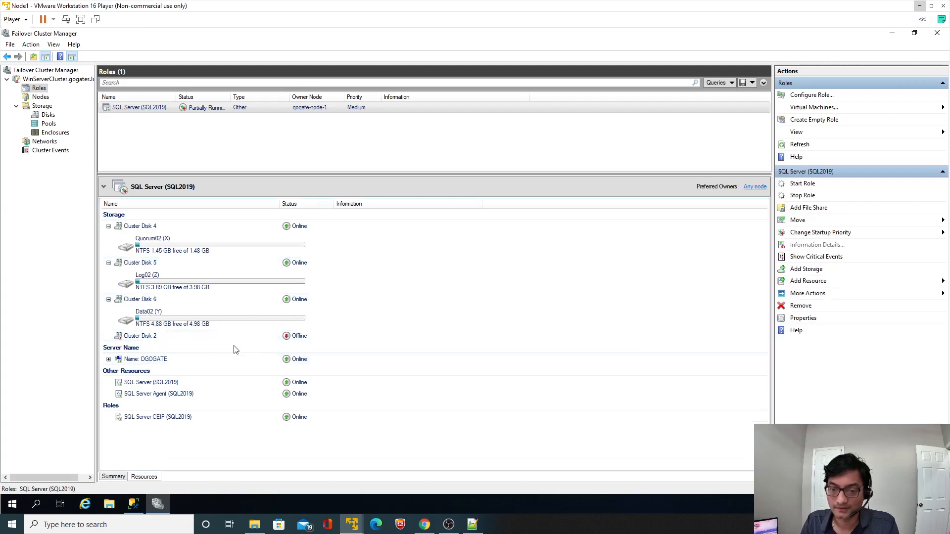
right_click(137, 337)
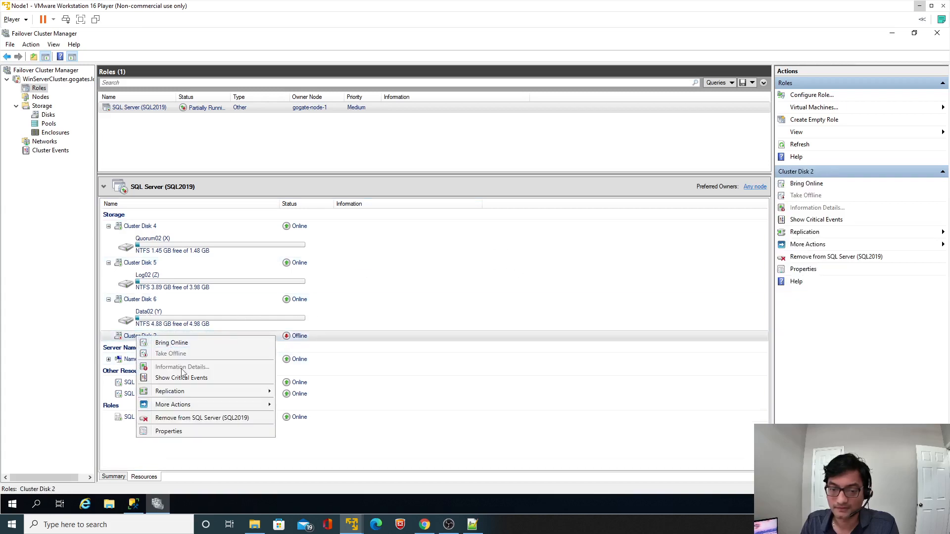
click(181, 418)
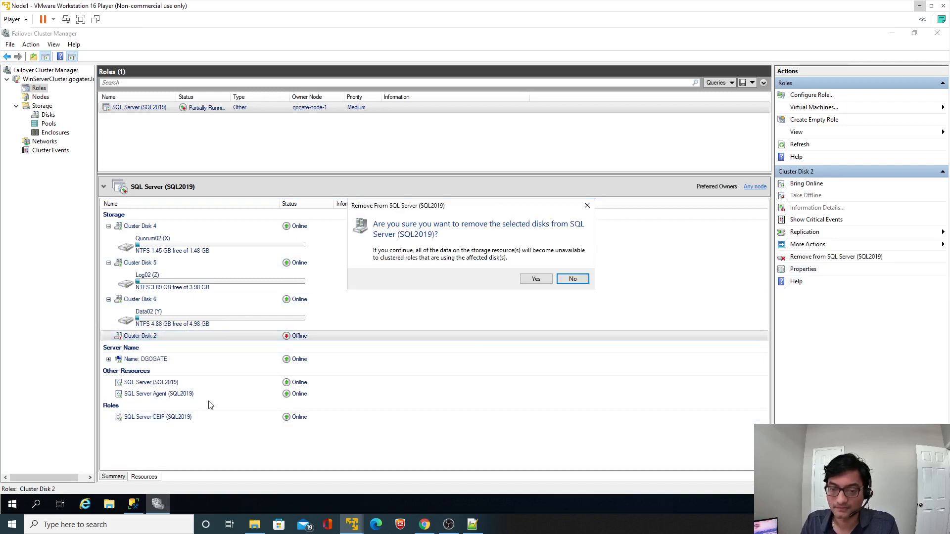
click(535, 279)
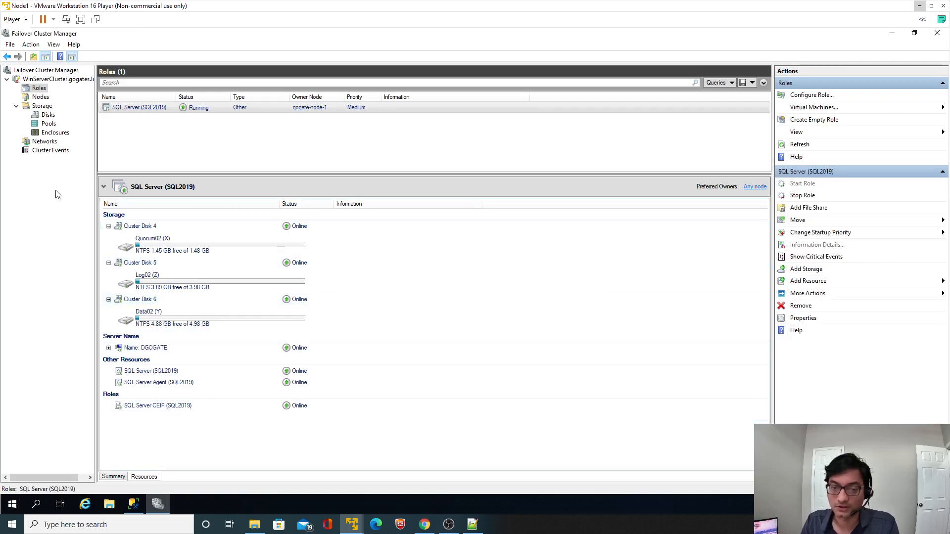
- Check the assignment of Cluster Disks 2 and 3 in the cluster's storage disks and switch to the SAN replacement README in Chrome
click(48, 115)
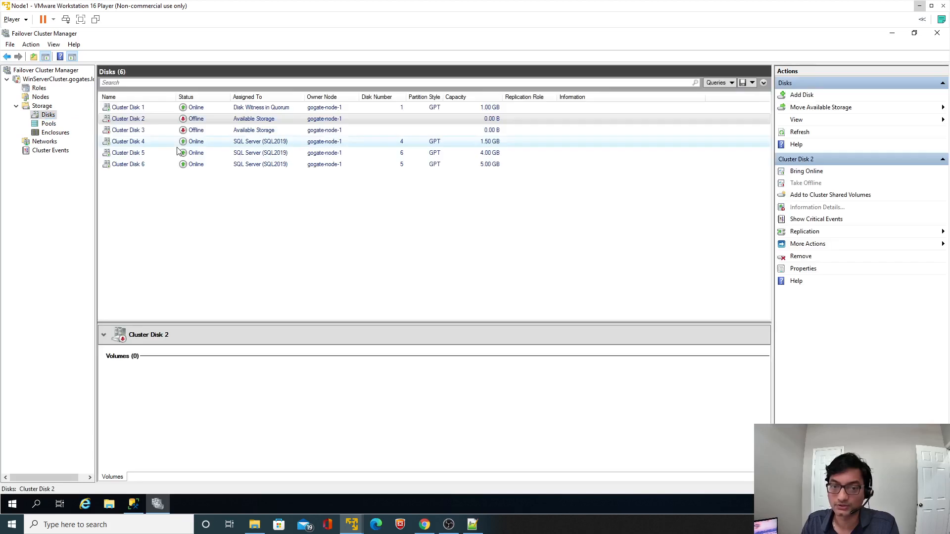
click(271, 131)
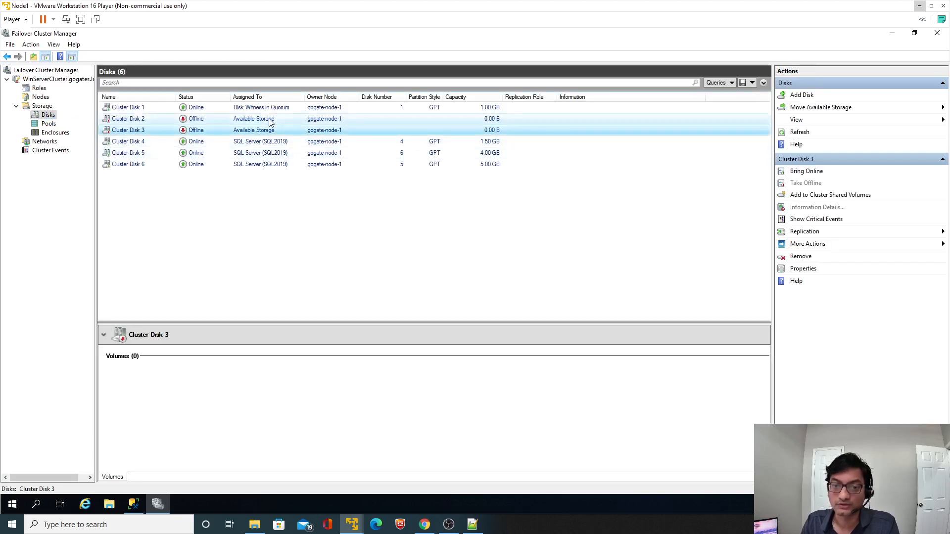
right_click(264, 132)
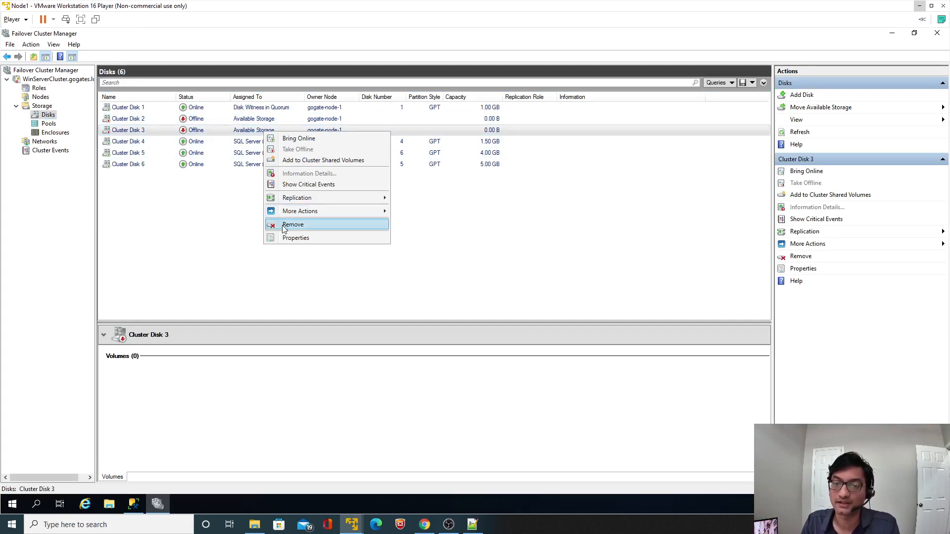
click(216, 225)
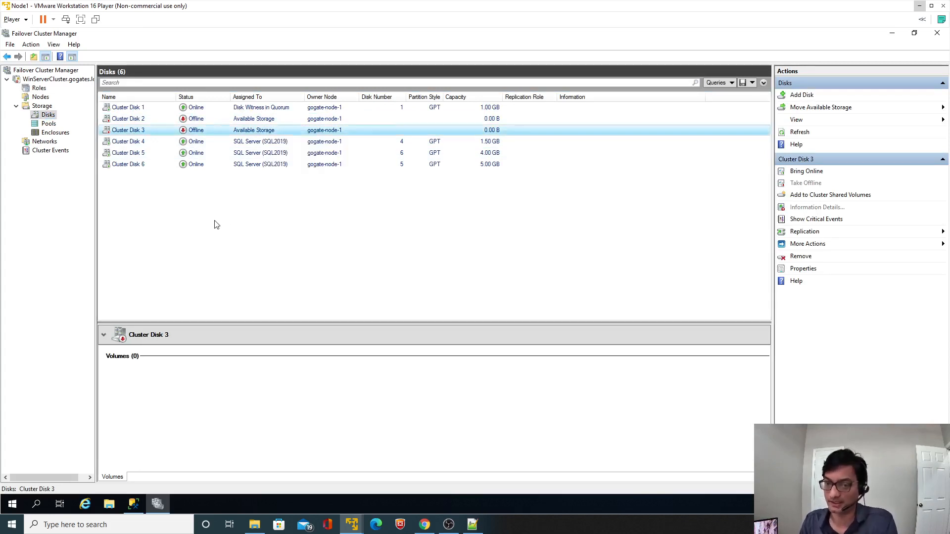
click(426, 527)
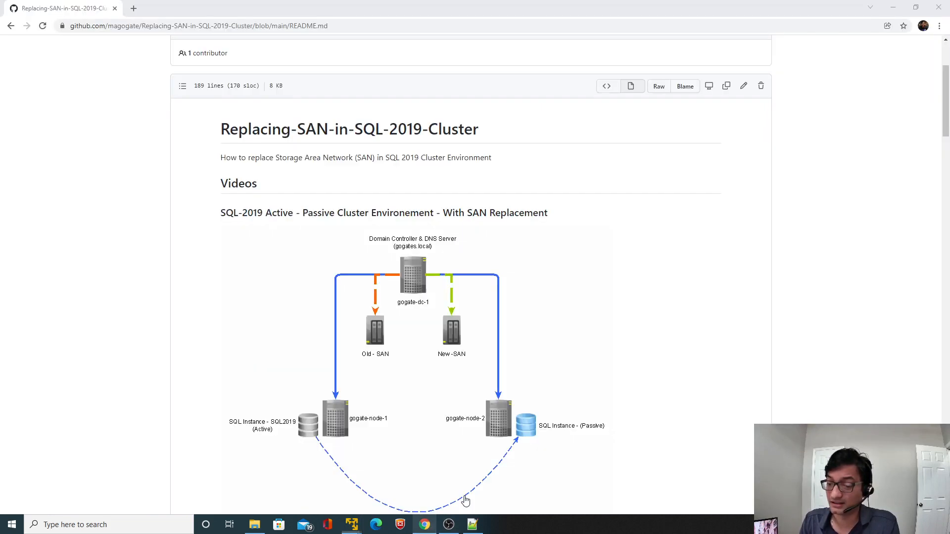